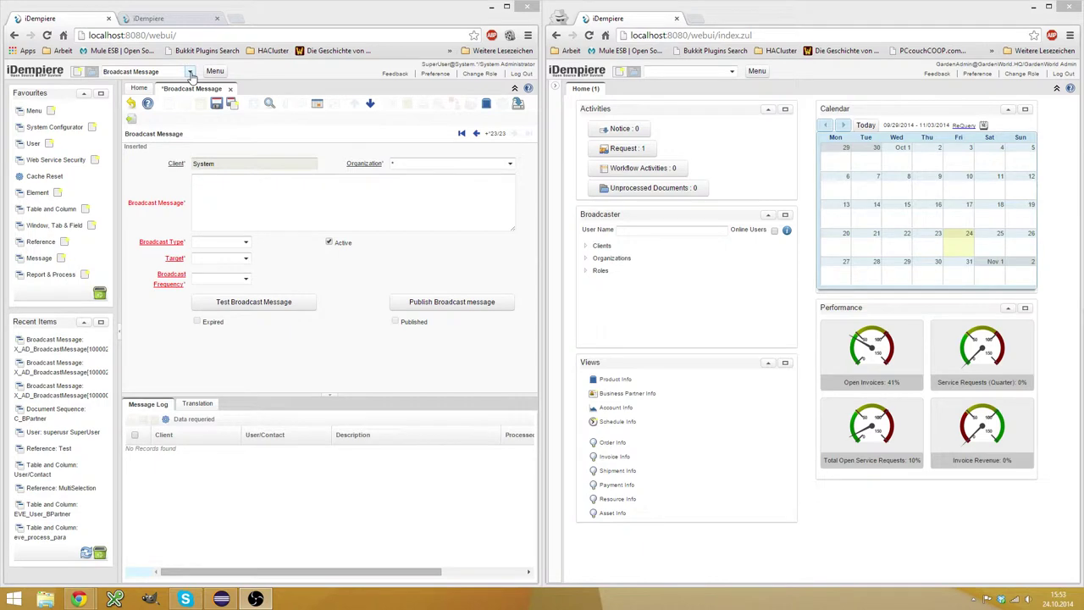
# Search 'Br' in the second session's menu to find Broadcast Message, then refocus the first window.
pyautogui.click(191, 73)
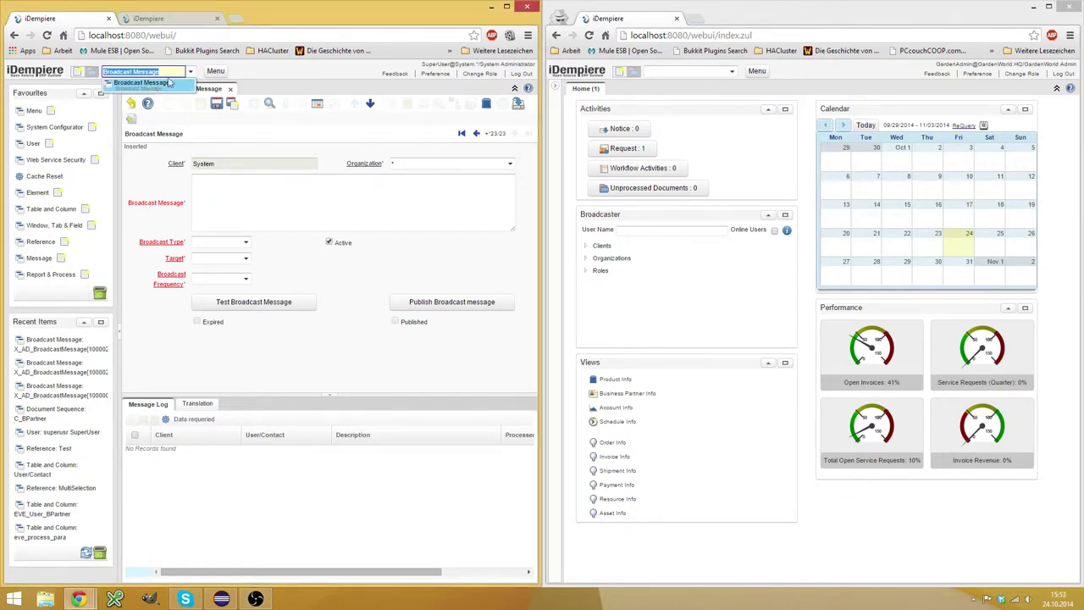
pyautogui.click(705, 72)
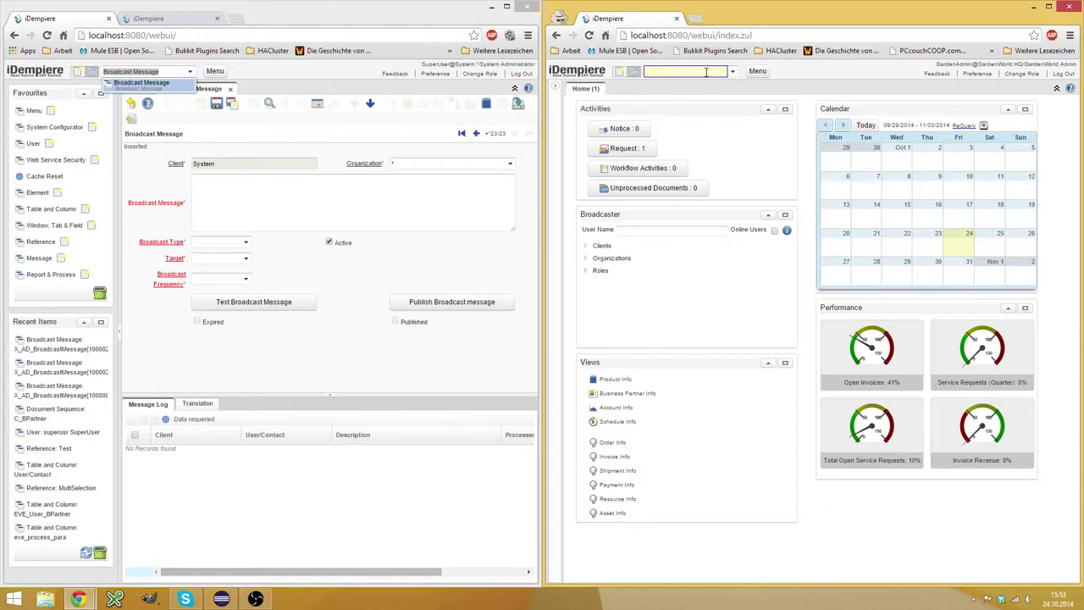
pyautogui.write('Broad')
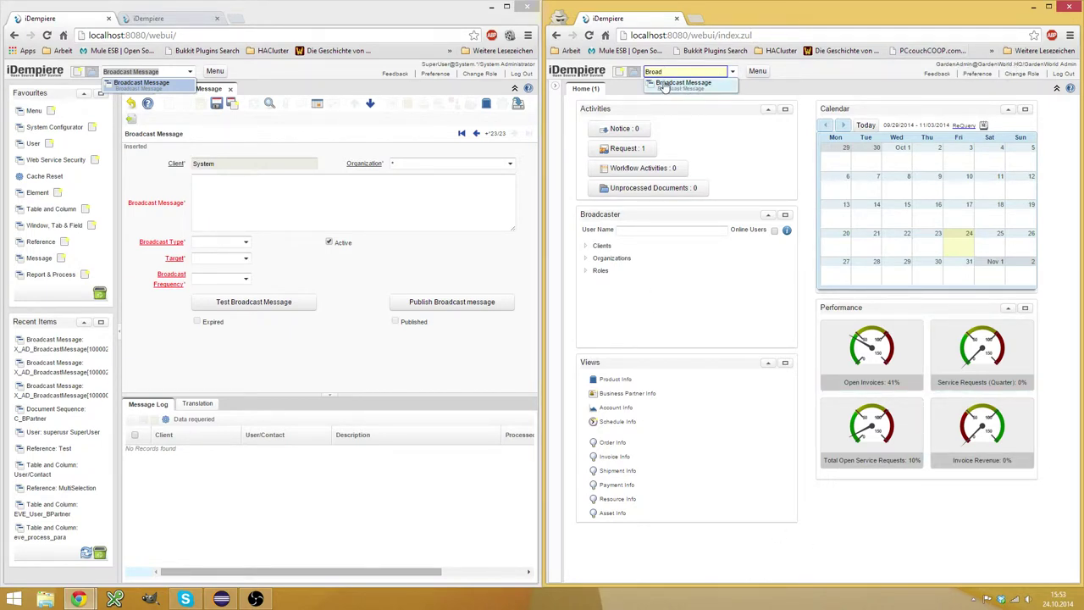
pyautogui.click(259, 80)
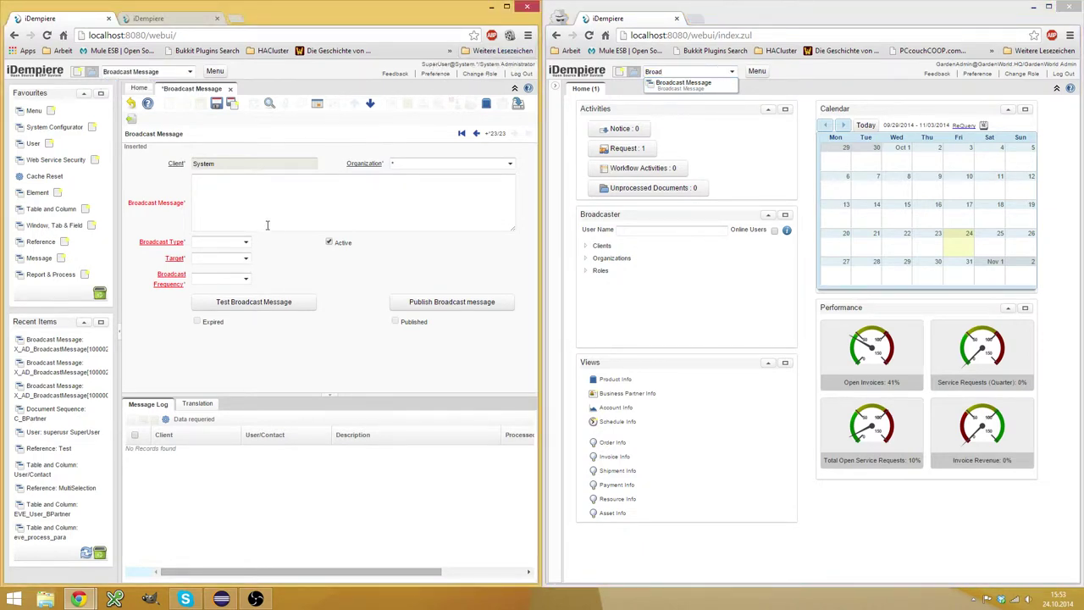
# Save a 'Hello World' broadcast with type Immediate and target Everybody.
pyautogui.click(361, 218)
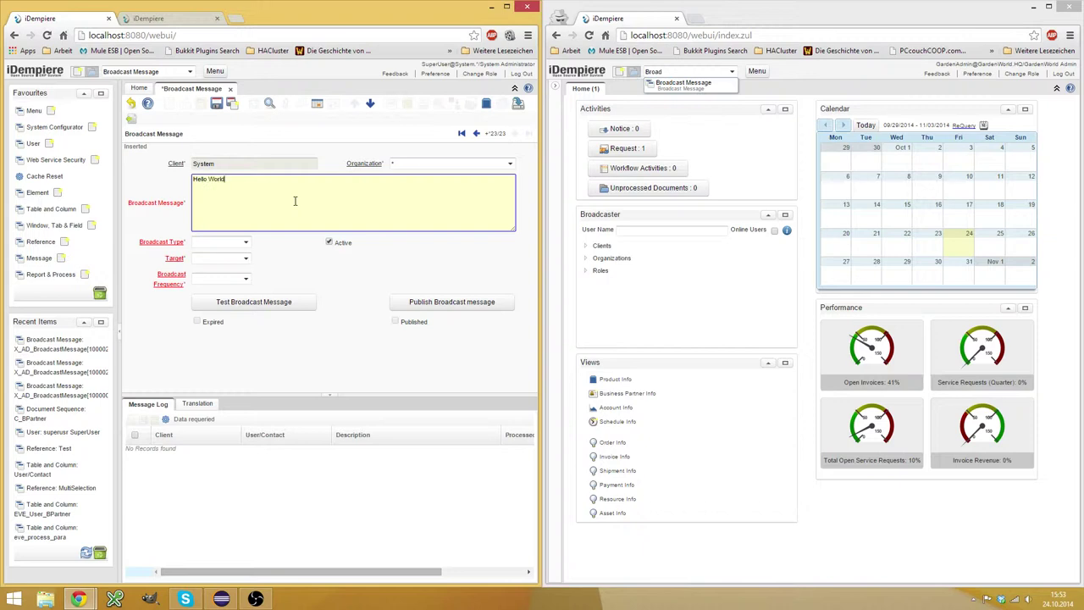
pyautogui.click(246, 242)
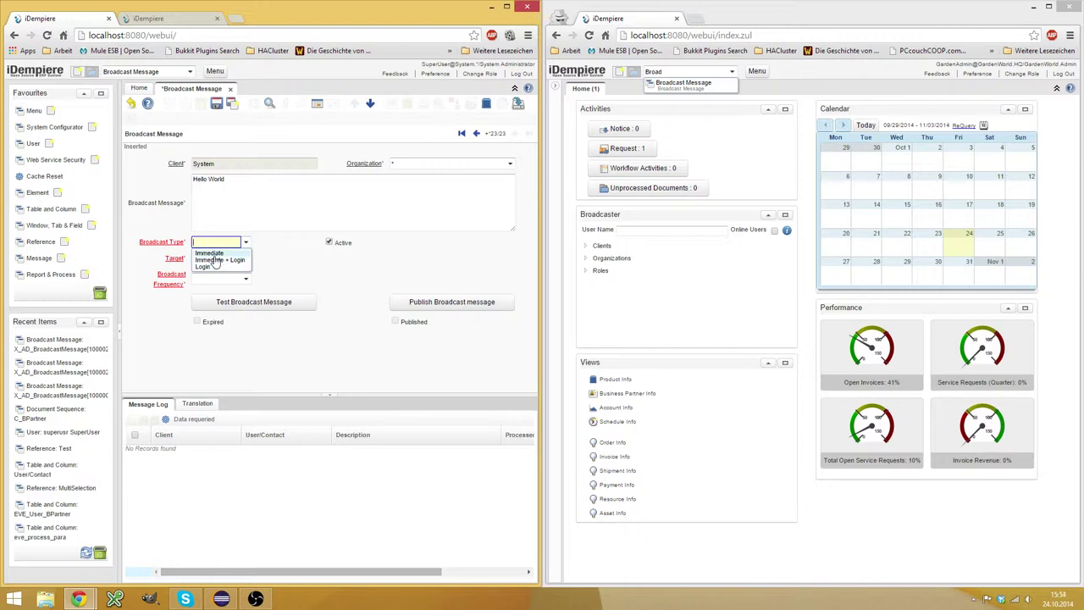
pyautogui.click(210, 253)
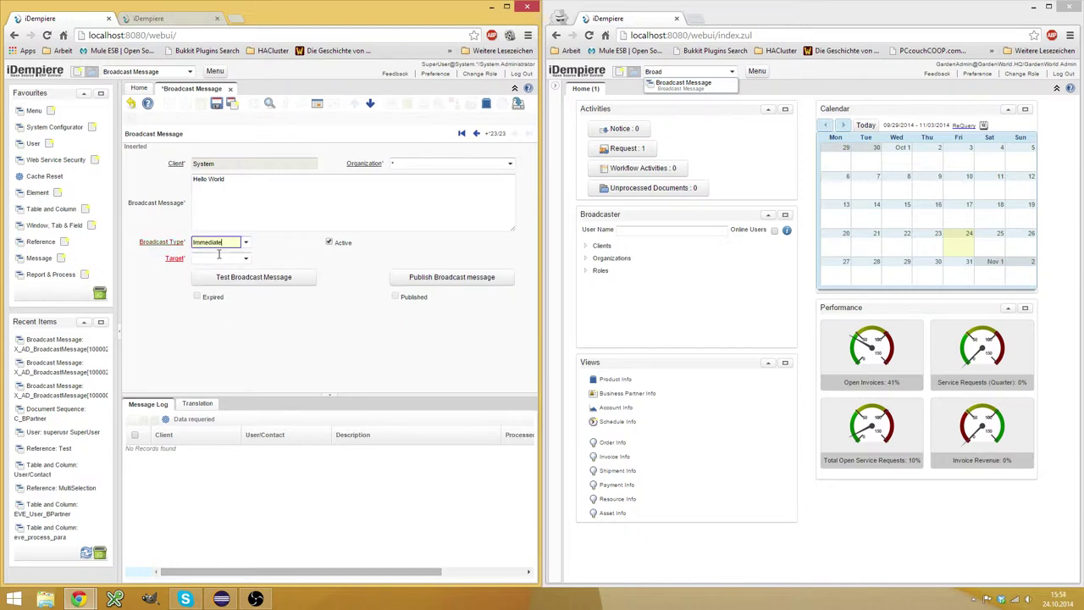
pyautogui.click(245, 259)
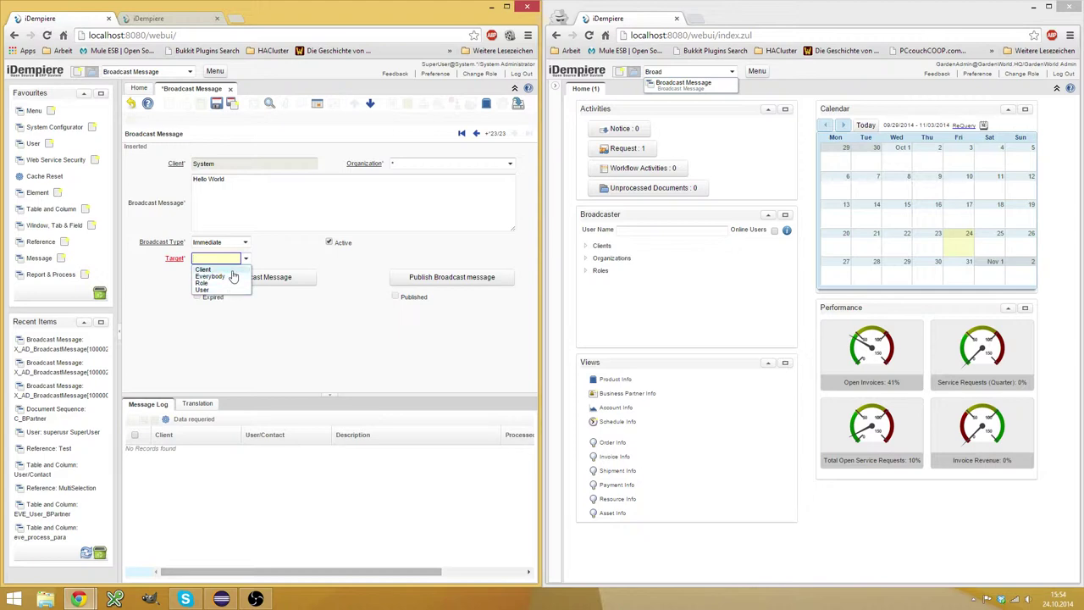
pyautogui.click(232, 270)
pyautogui.click(245, 258)
pyautogui.click(225, 277)
pyautogui.click(305, 203)
pyautogui.click(217, 102)
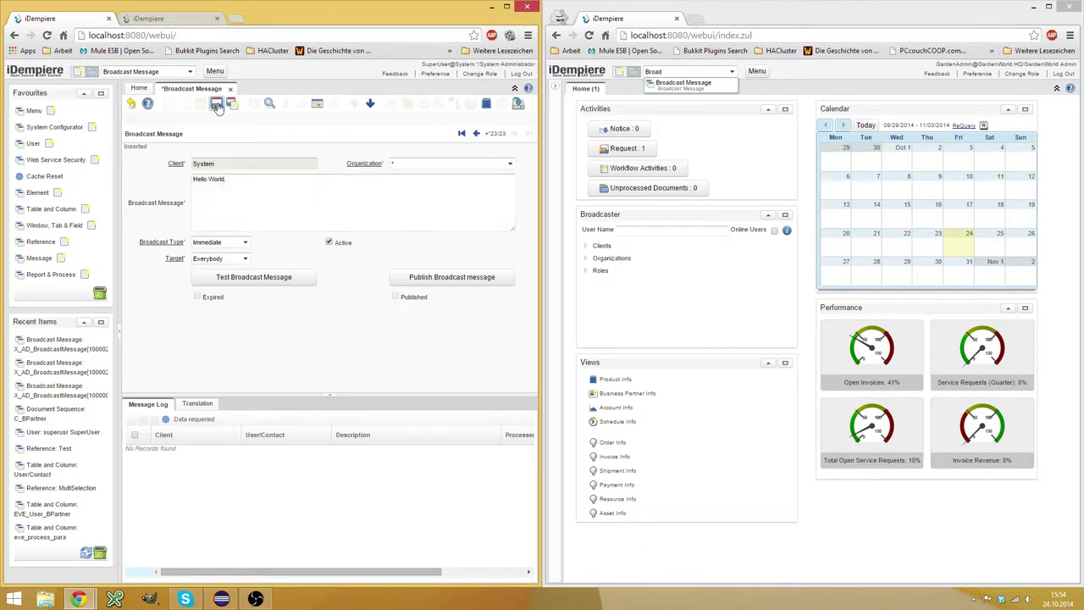
# Show the Translation tab and scroll to the Spanish (Colombia) 'Hello World' entry.
pyautogui.click(196, 405)
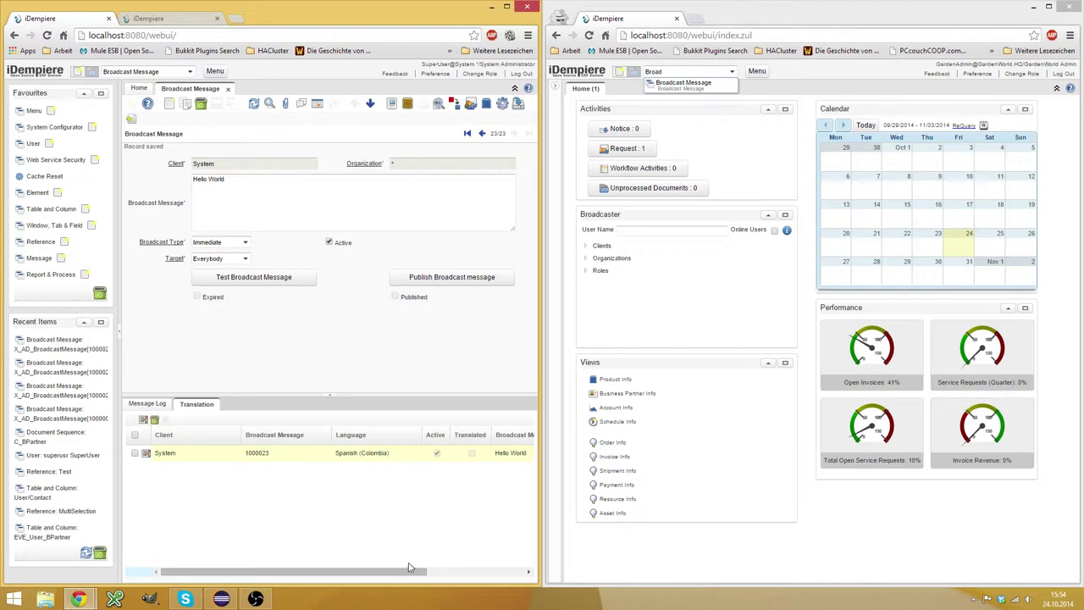
pyautogui.moveTo(412, 570); pyautogui.dragTo(359, 564)
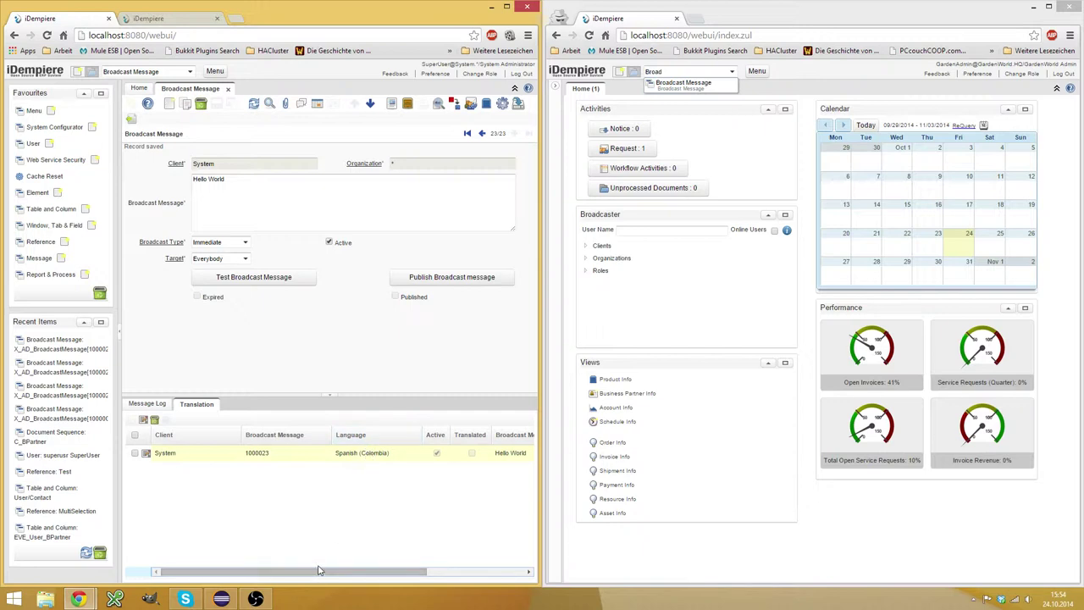
pyautogui.moveTo(319, 574); pyautogui.dragTo(346, 574)
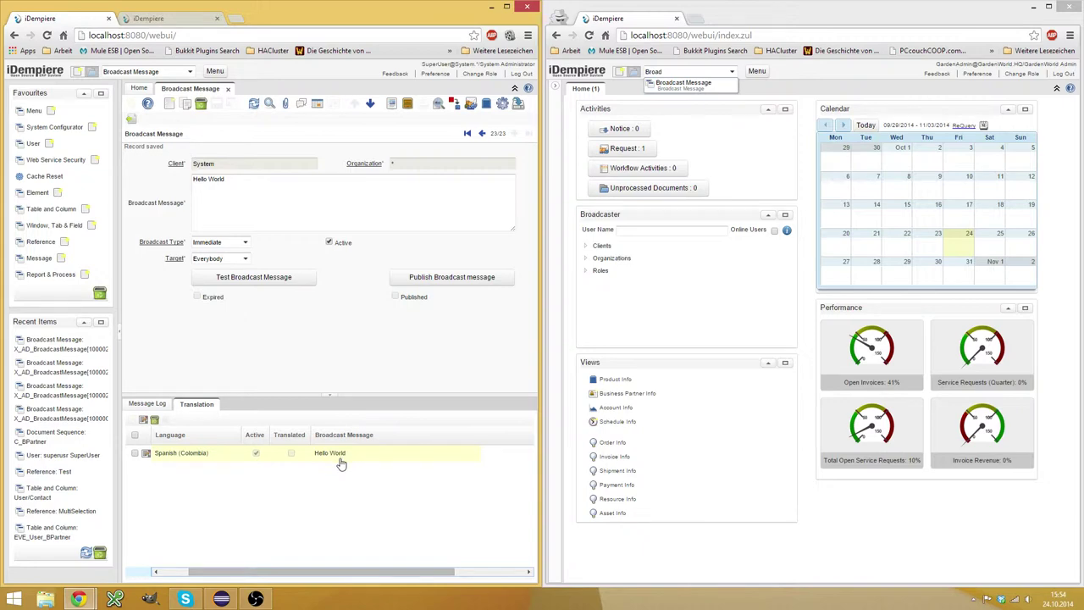
# Preview the Hello World broadcast as a test popup and close it.
pyautogui.click(288, 278)
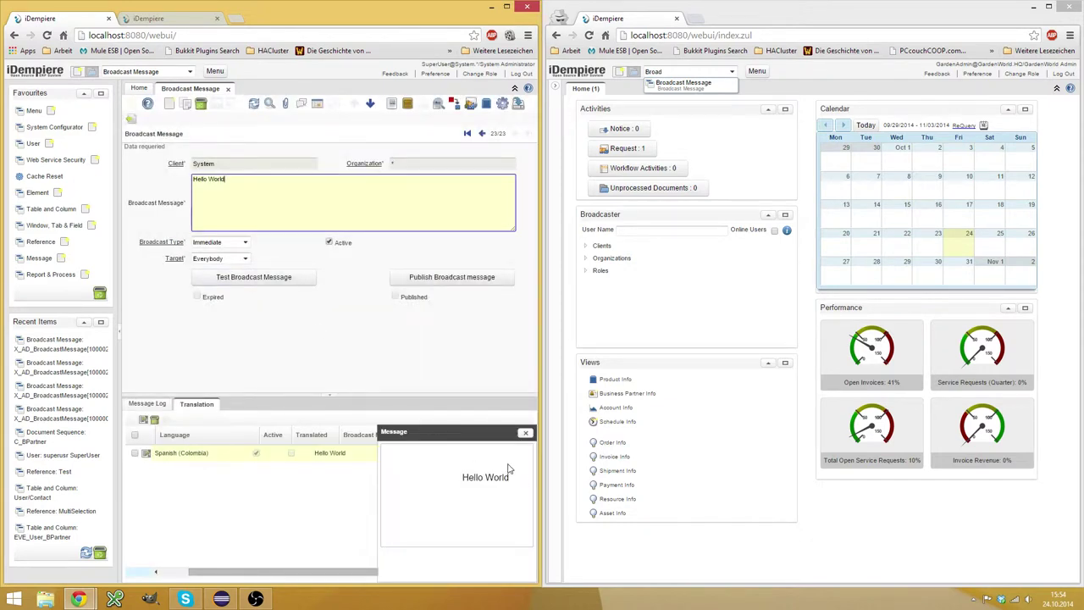
pyautogui.moveTo(539, 434); pyautogui.dragTo(729, 427)
pyautogui.click(714, 433)
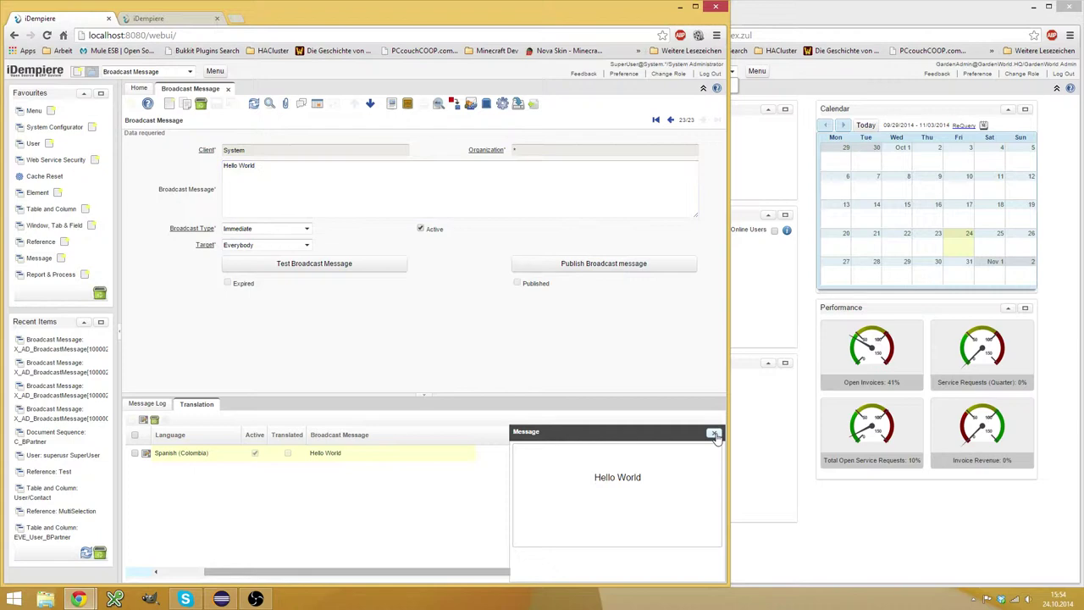
pyautogui.moveTo(728, 375); pyautogui.dragTo(545, 366)
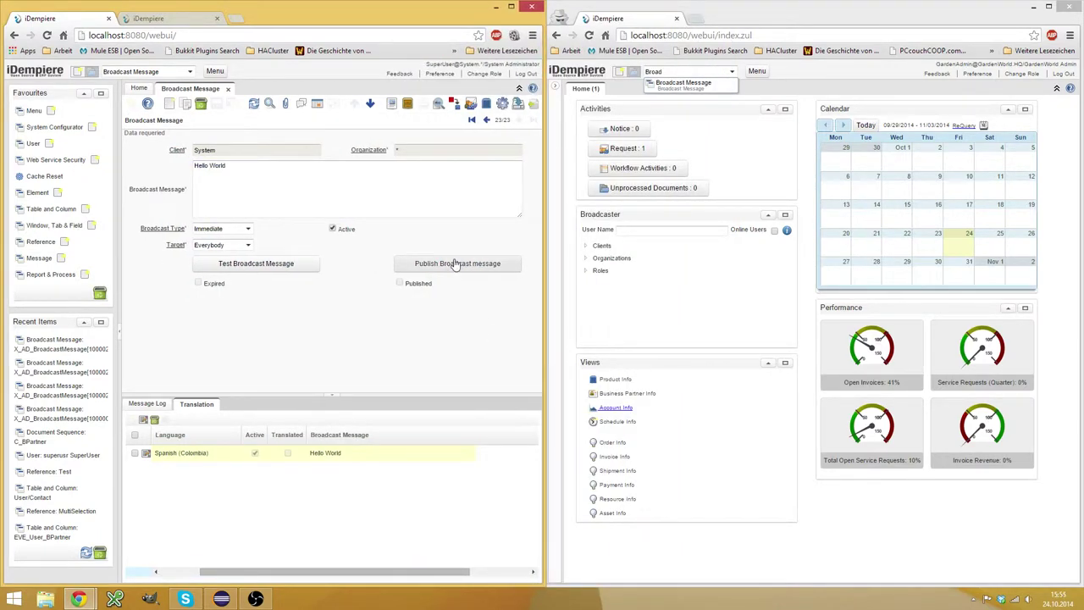
# Publish the Hello World broadcast and dismiss the first session's message popup.
pyautogui.click(456, 263)
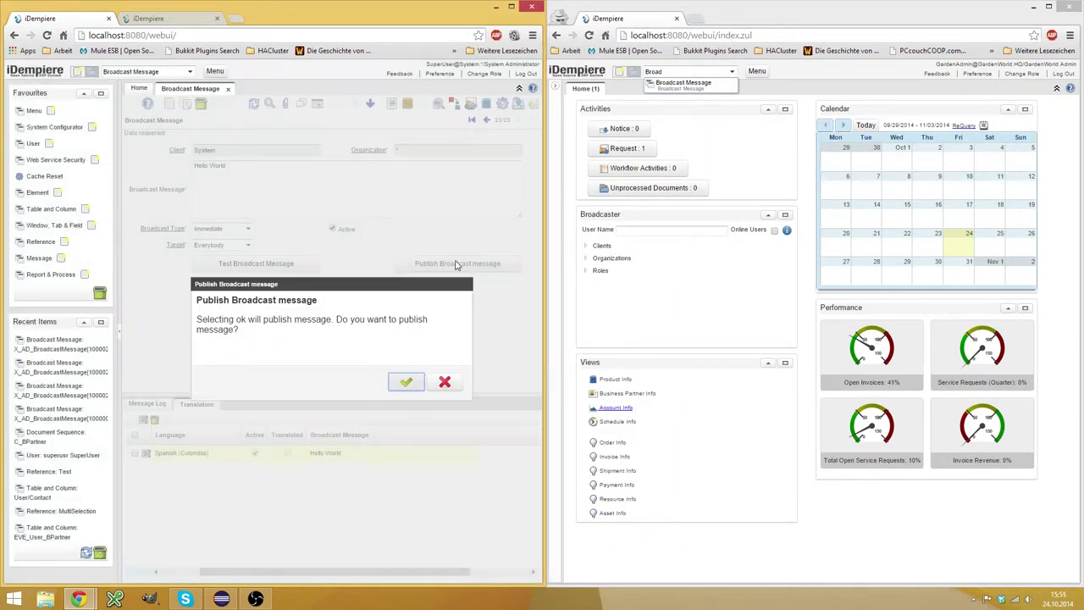
pyautogui.click(405, 382)
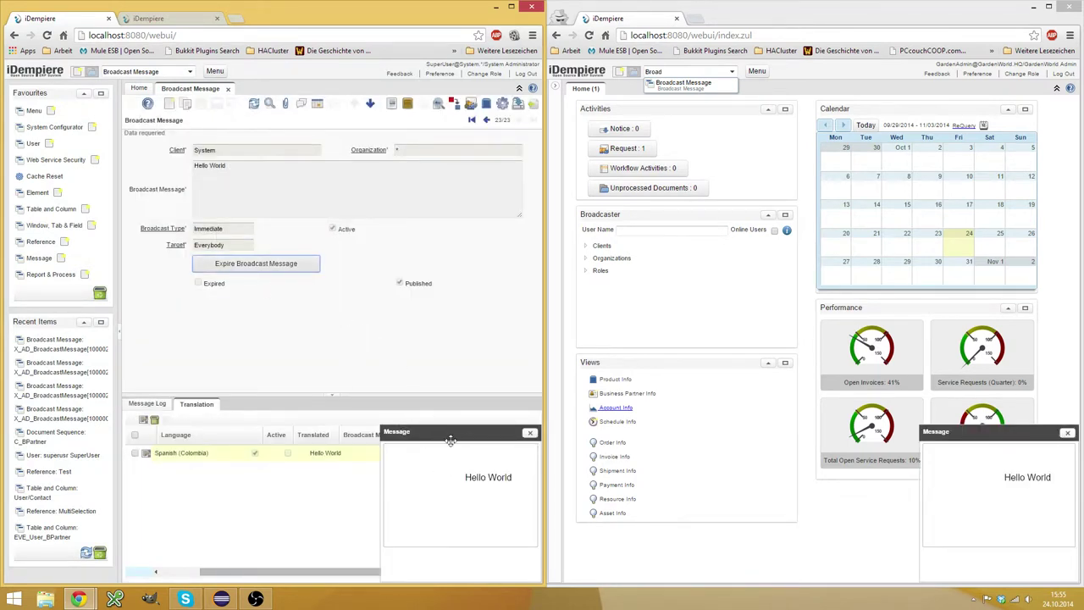
pyautogui.click(530, 434)
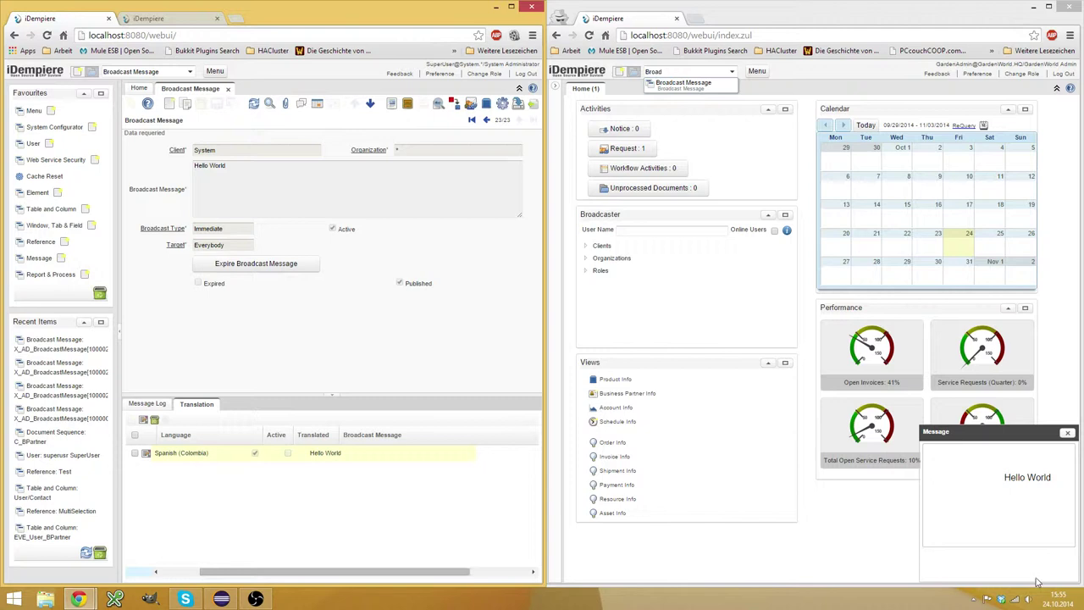
# Start a new 'Hello World 2' broadcast of type Login targeting Everybody.
pyautogui.click(1068, 433)
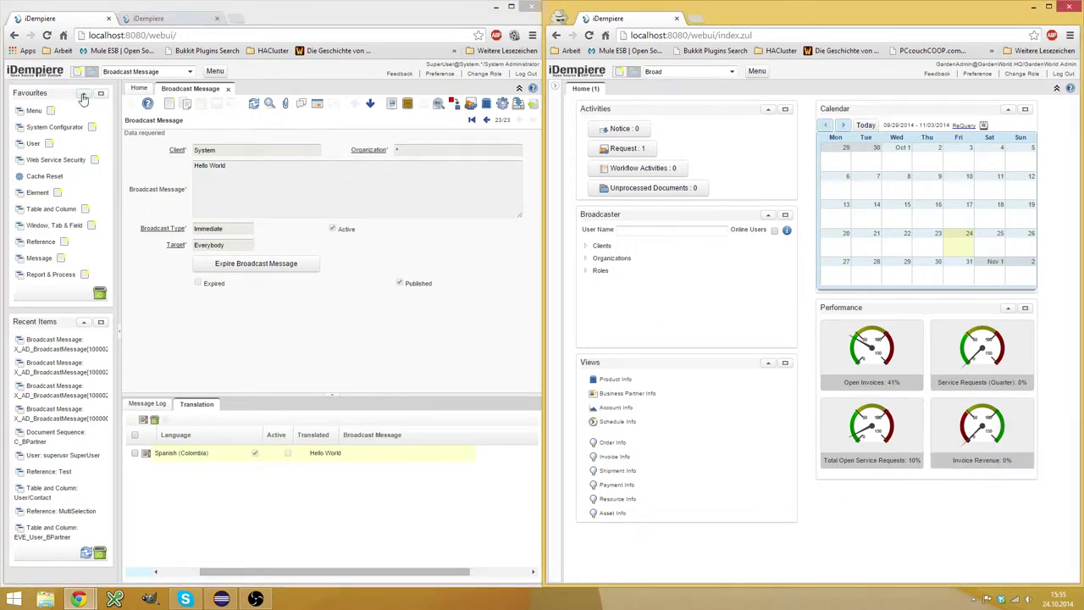
pyautogui.click(168, 103)
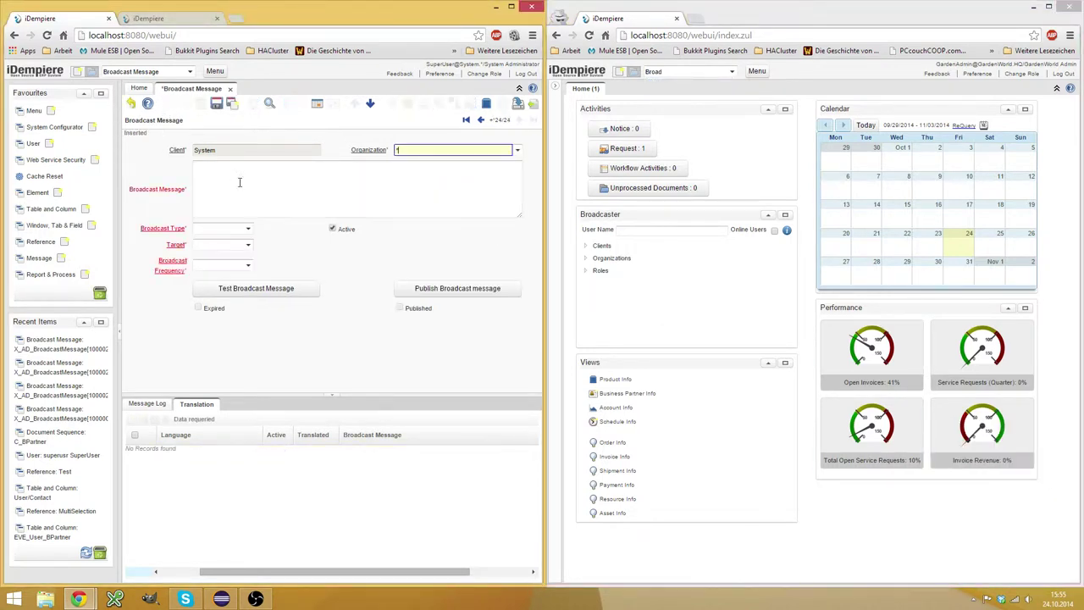
pyautogui.click(246, 229)
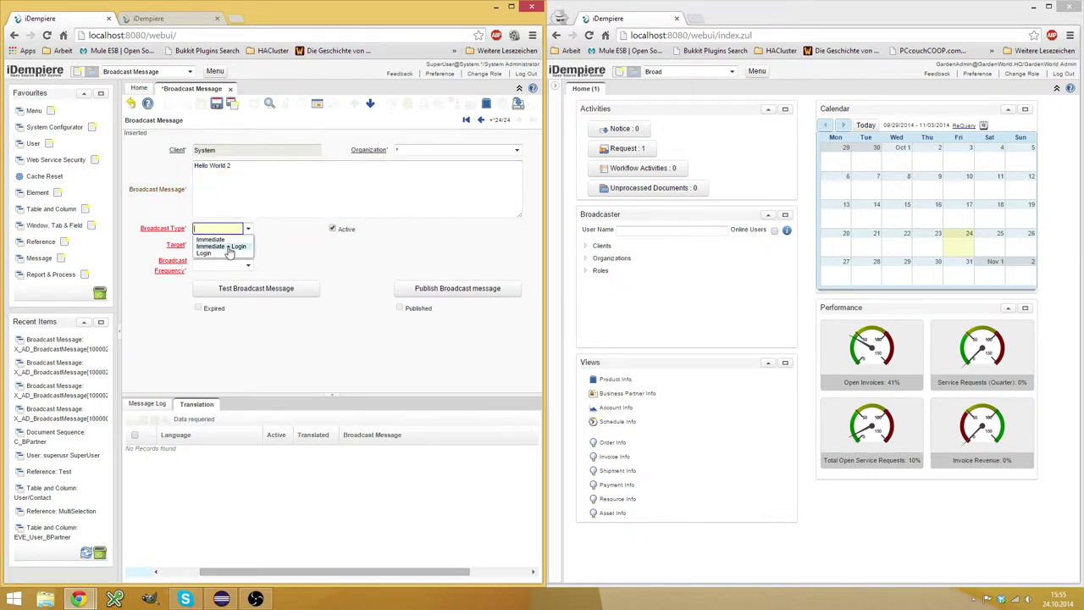
pyautogui.click(225, 253)
pyautogui.click(249, 248)
pyautogui.click(226, 269)
# Set frequency Until Expiration or Acknowledge, expiry 10/24/2014 10:00 PM, and save.
pyautogui.click(247, 265)
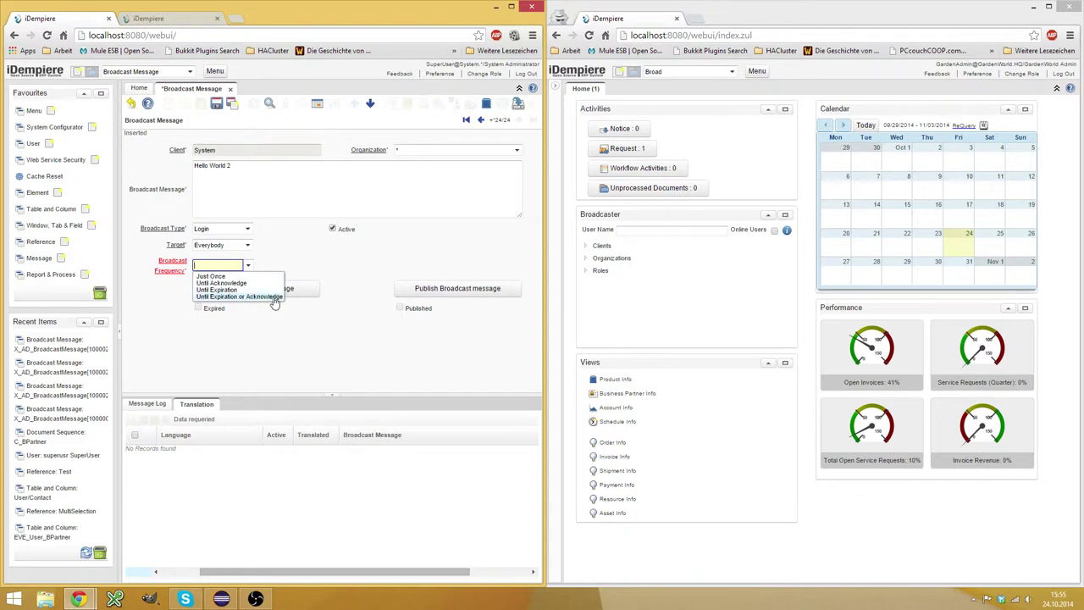
pyautogui.click(271, 297)
pyautogui.click(381, 265)
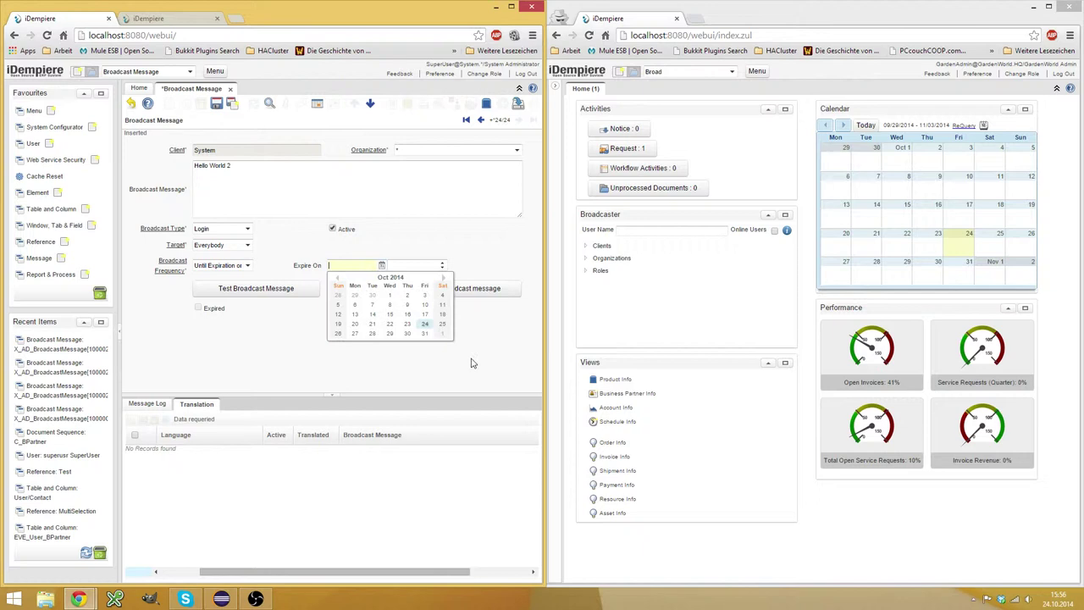
pyautogui.click(425, 325)
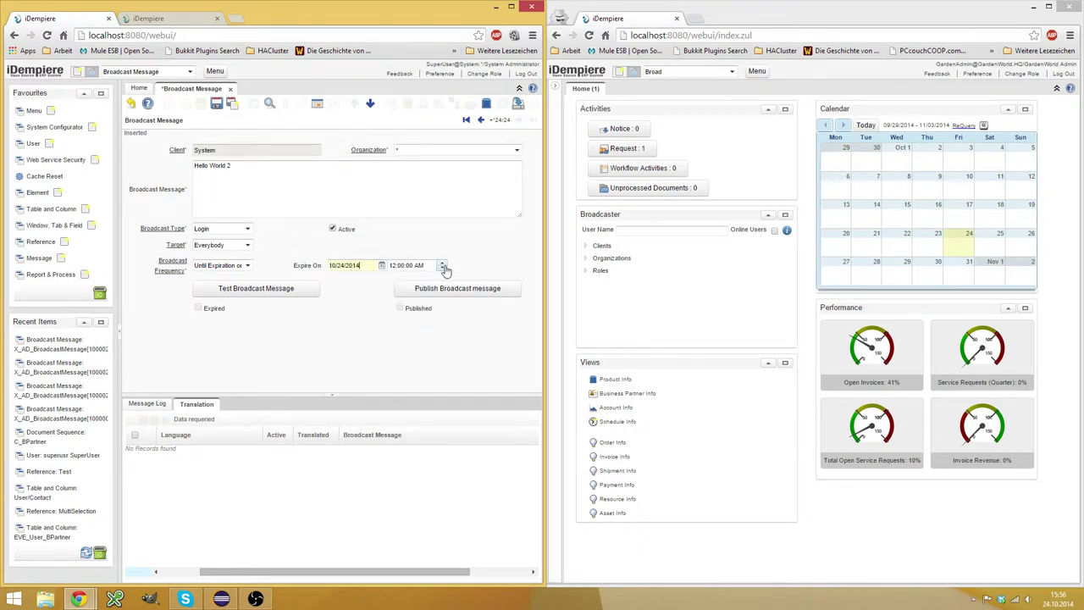
pyautogui.click(442, 266)
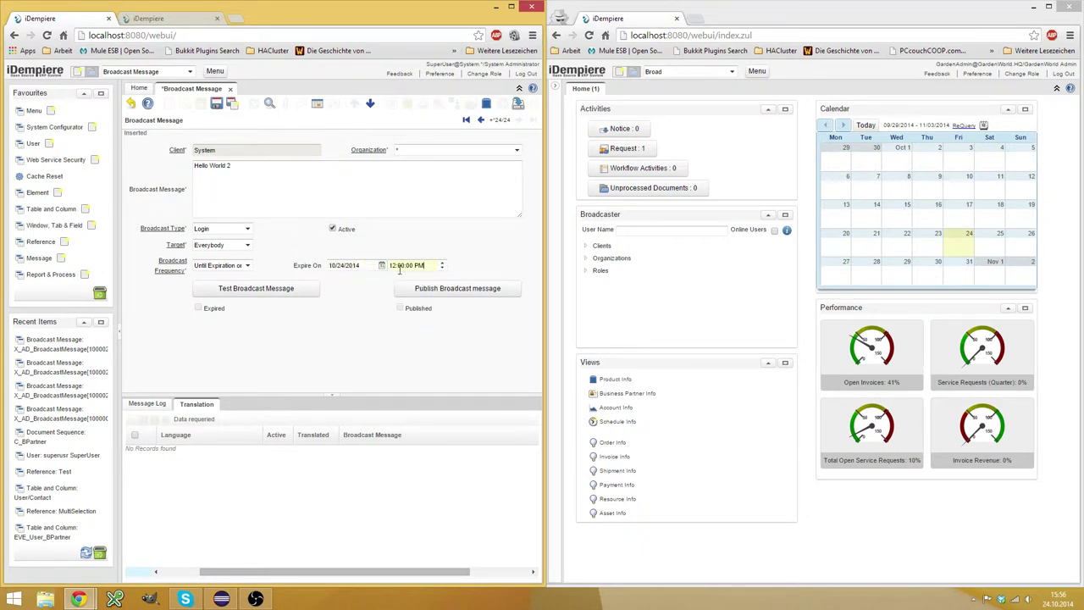
pyautogui.click(442, 268)
pyautogui.click(442, 269)
pyautogui.click(458, 291)
# Publish and confirm the Hello World 2 broadcast.
pyautogui.click(491, 295)
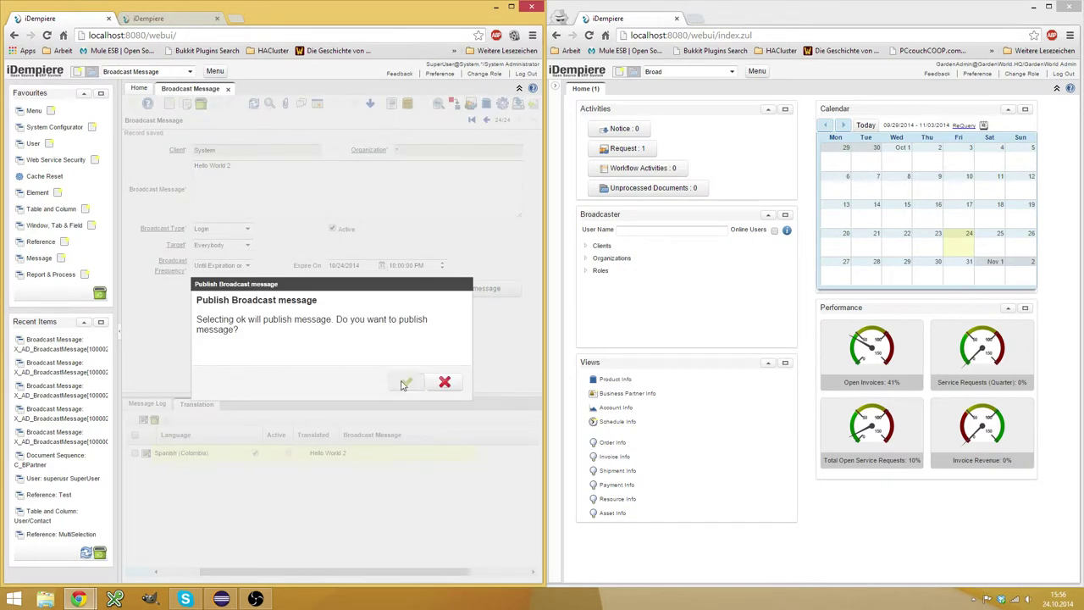
pyautogui.click(403, 382)
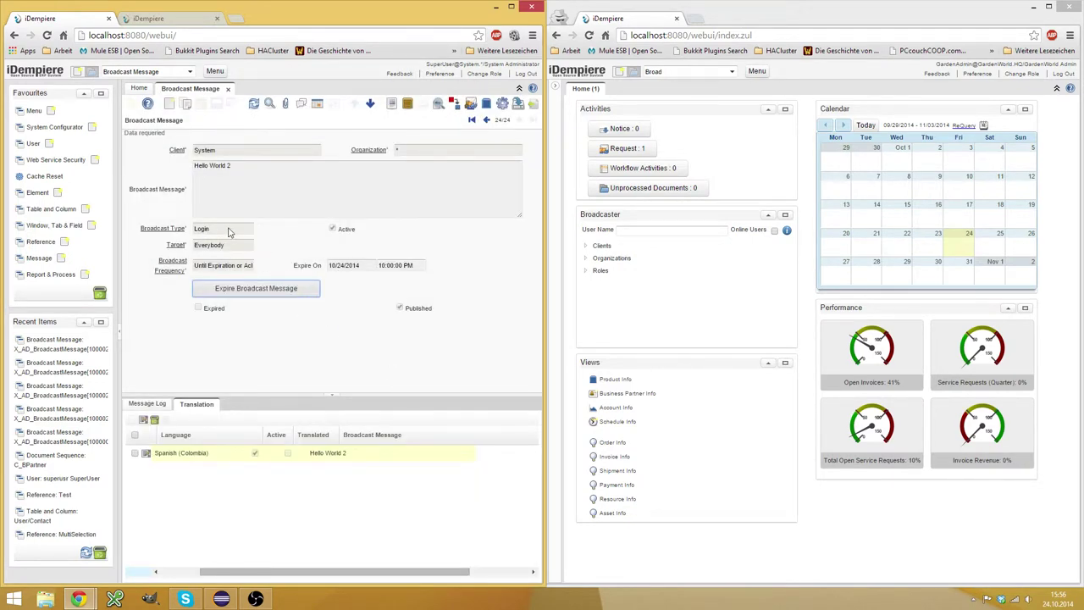
pyautogui.click(932, 525)
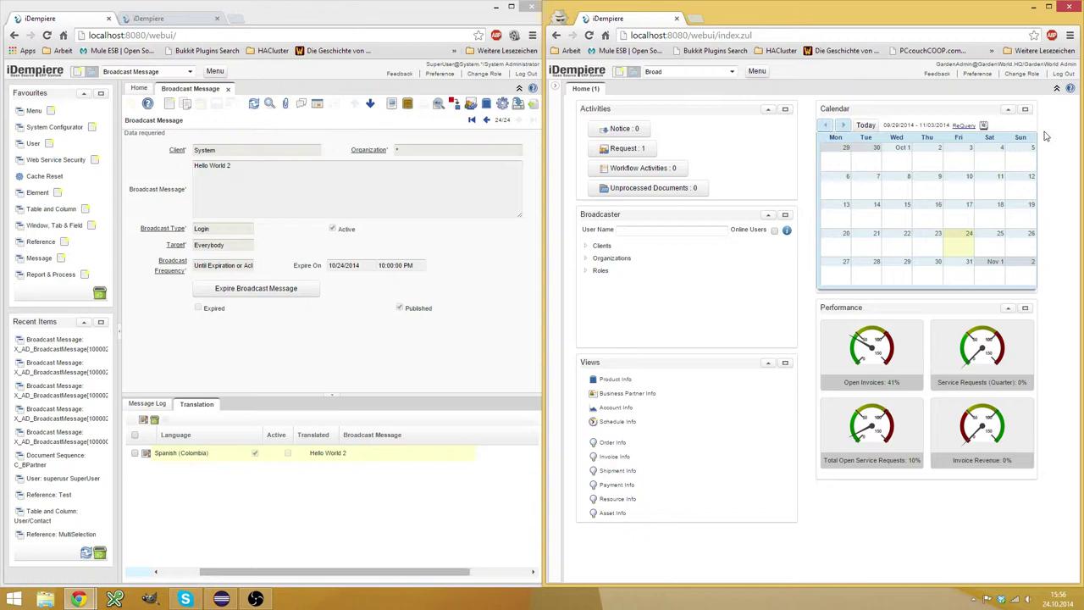
# Log the second user out and back in as GardenAdmin with the account password.
pyautogui.click(1063, 74)
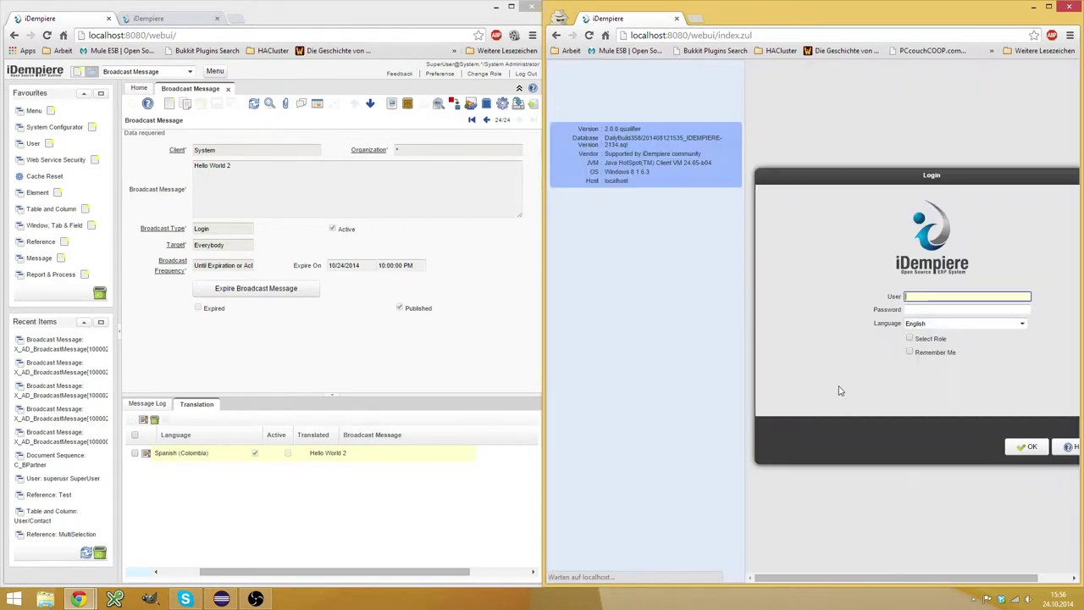
pyautogui.click(936, 296)
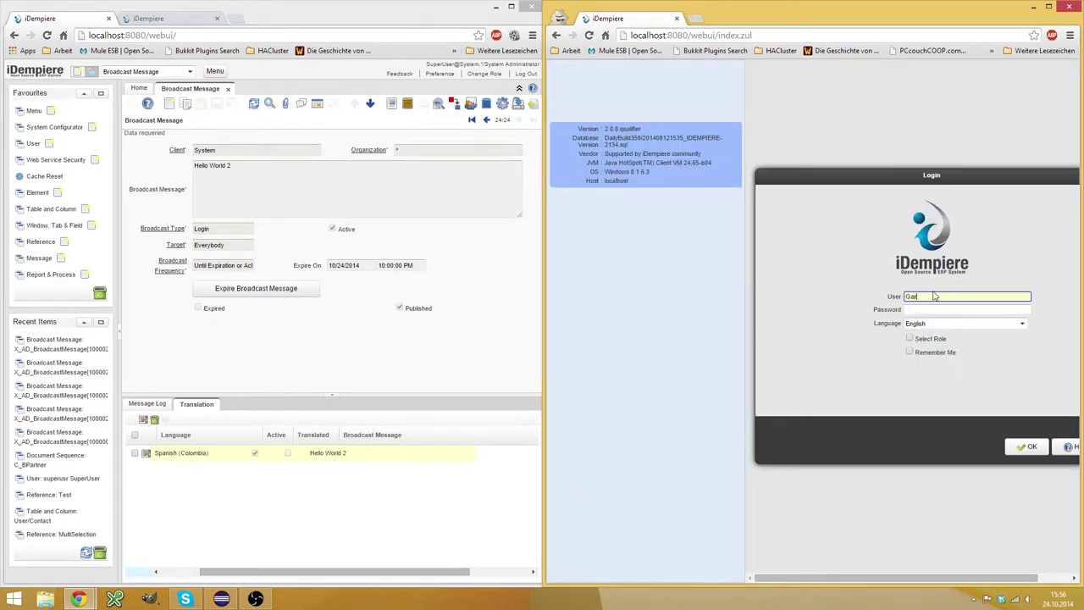
pyautogui.write('GardenAdmin')
pyautogui.press('Tab')
pyautogui.write('test')
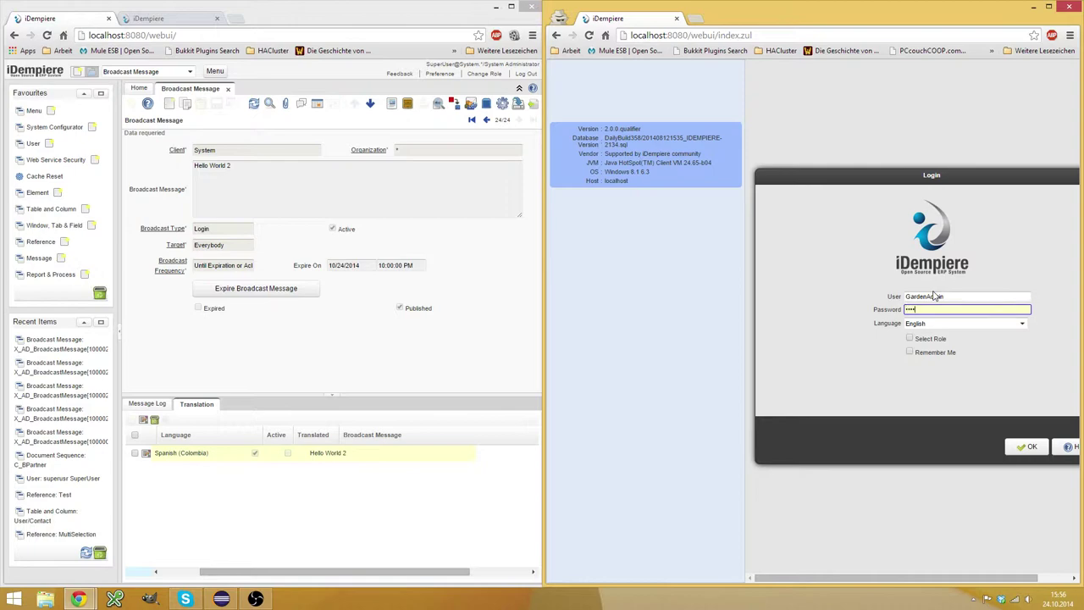
pyautogui.press('Return')
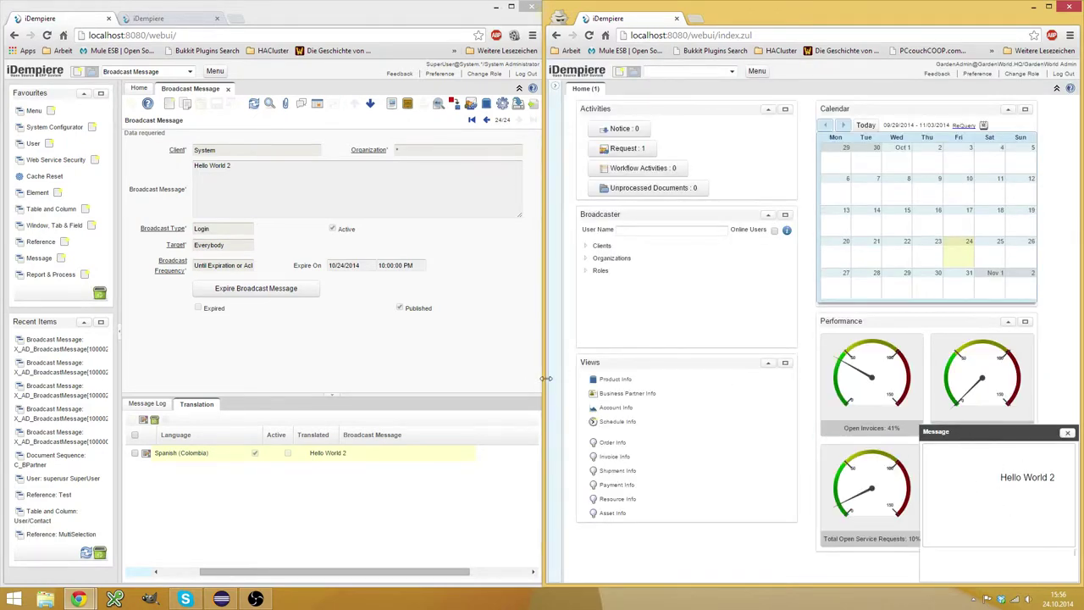
# Log back in as GardenAdmin, tick Acknowledge on the Hello World 2 popup and close it.
pyautogui.moveTo(546, 378); pyautogui.dragTo(299, 377)
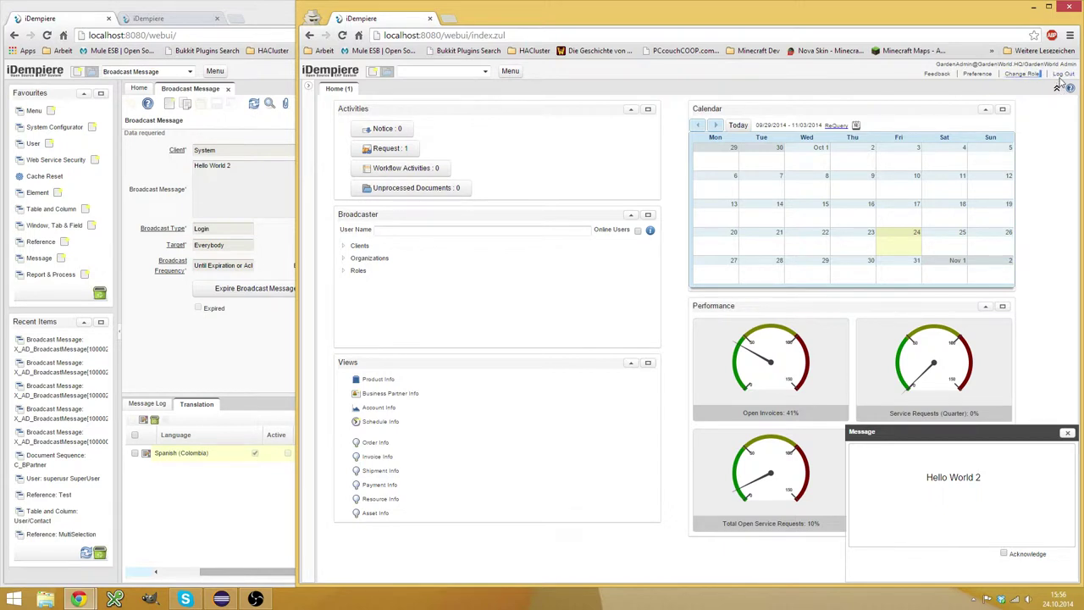
pyautogui.click(1063, 75)
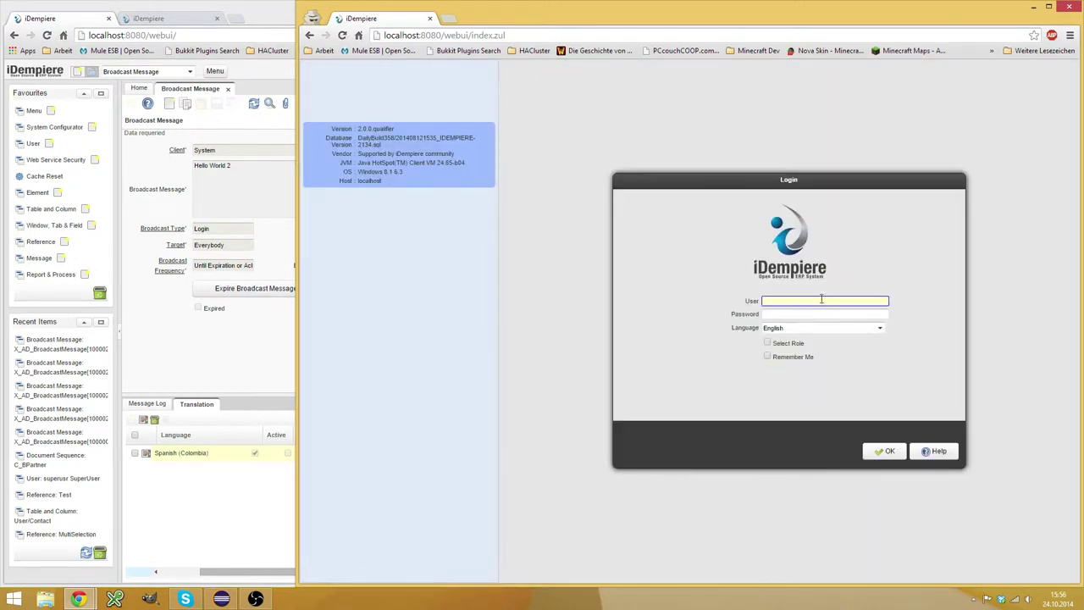
pyautogui.write('GardenAdmin')
pyautogui.press('Tab')
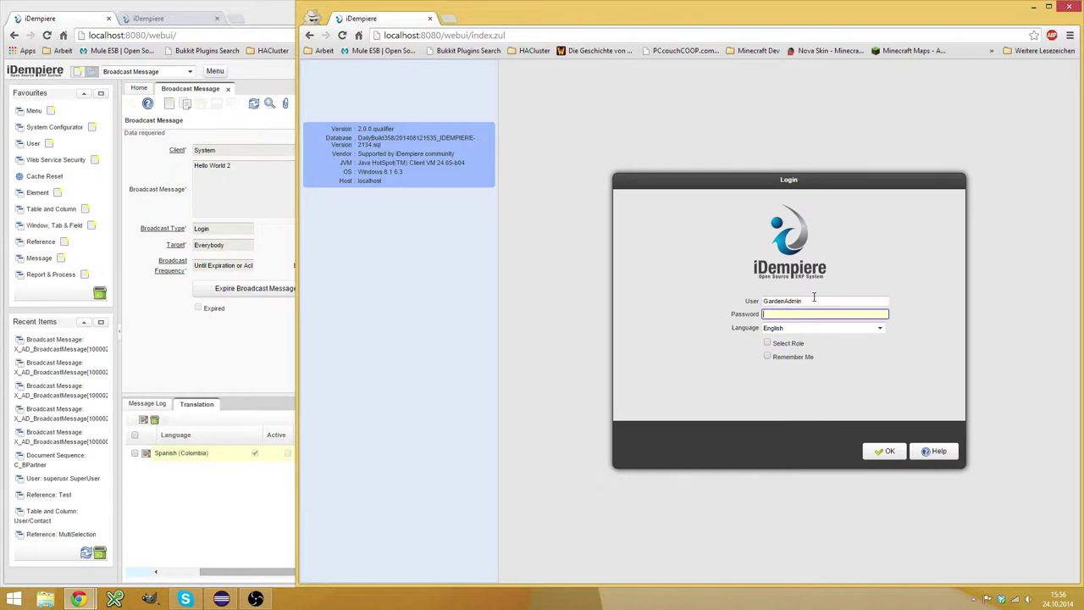
pyautogui.press('Return')
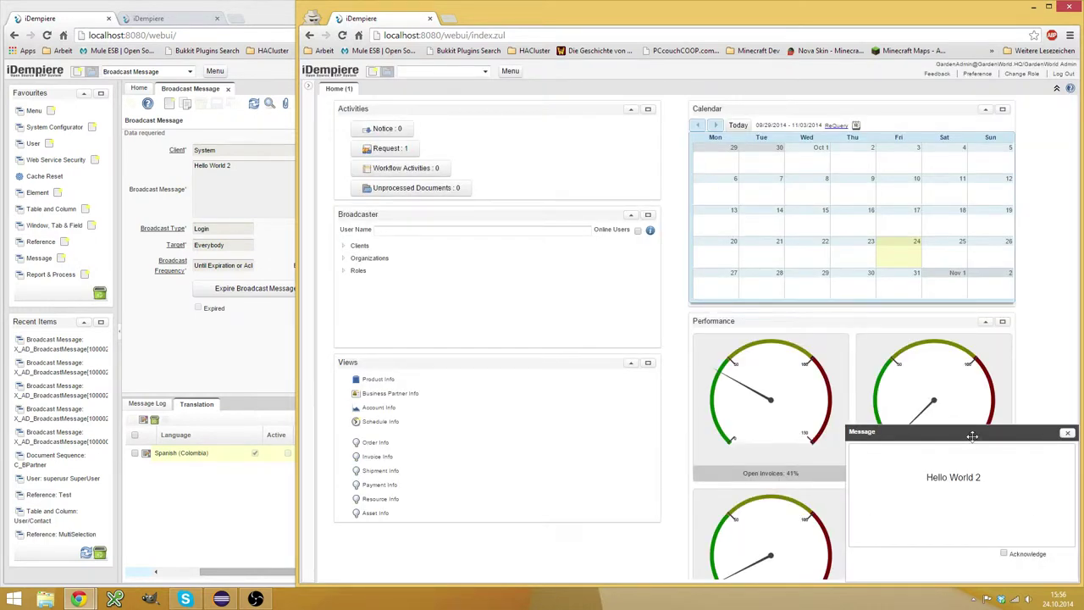
pyautogui.moveTo(974, 432); pyautogui.dragTo(872, 360)
pyautogui.click(903, 482)
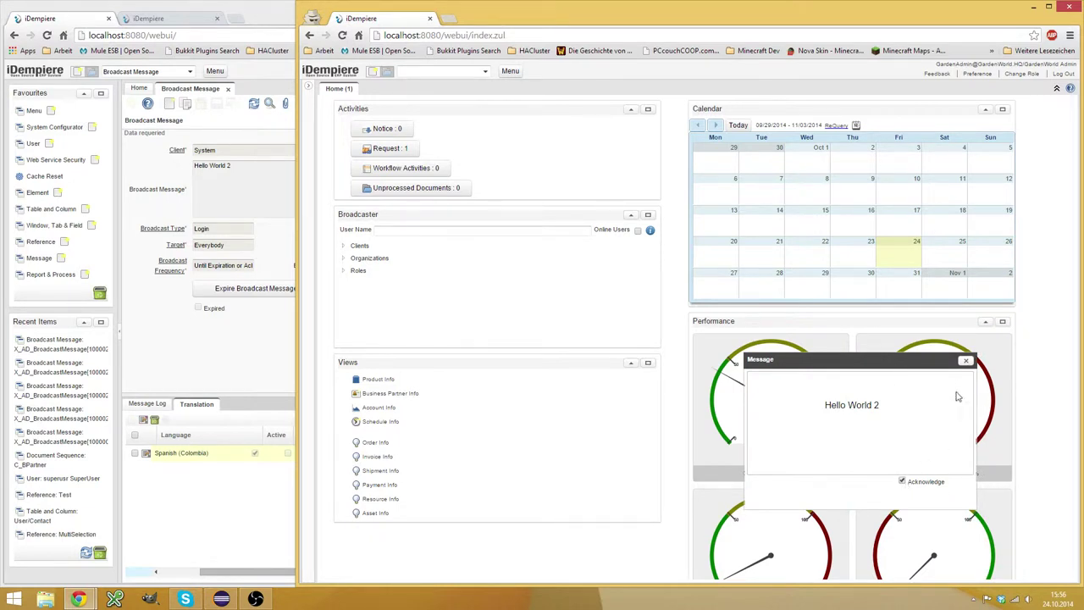
pyautogui.click(966, 360)
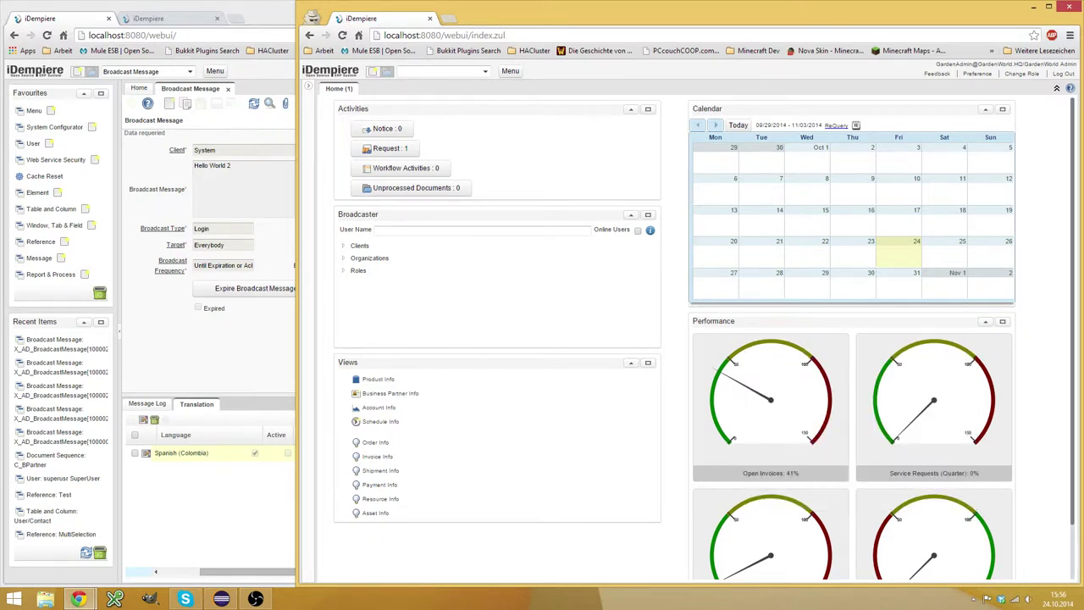
# Log out and in again as GardenAdmin, with Hello World 2 no longer popping up.
pyautogui.click(1064, 74)
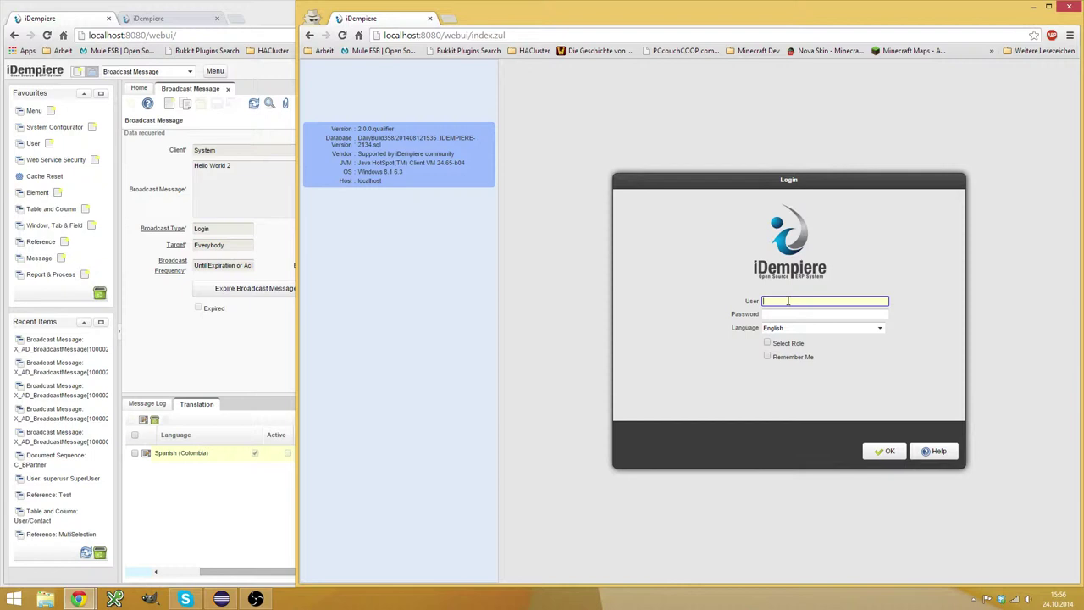
pyautogui.write('GardenAdmin')
pyautogui.press('Tab')
pyautogui.write('Gar')
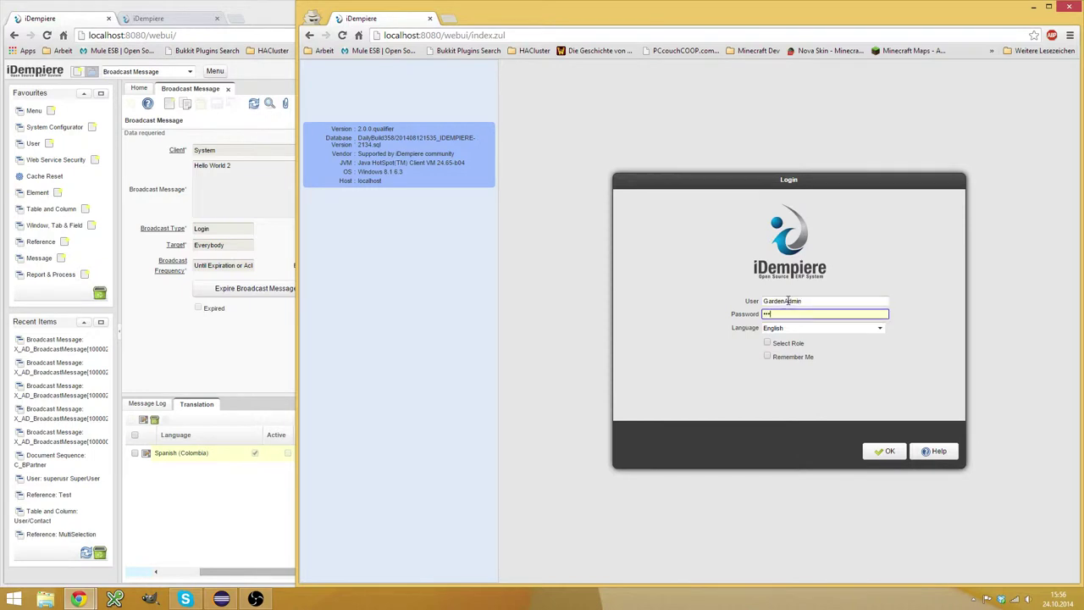
pyautogui.press('Return')
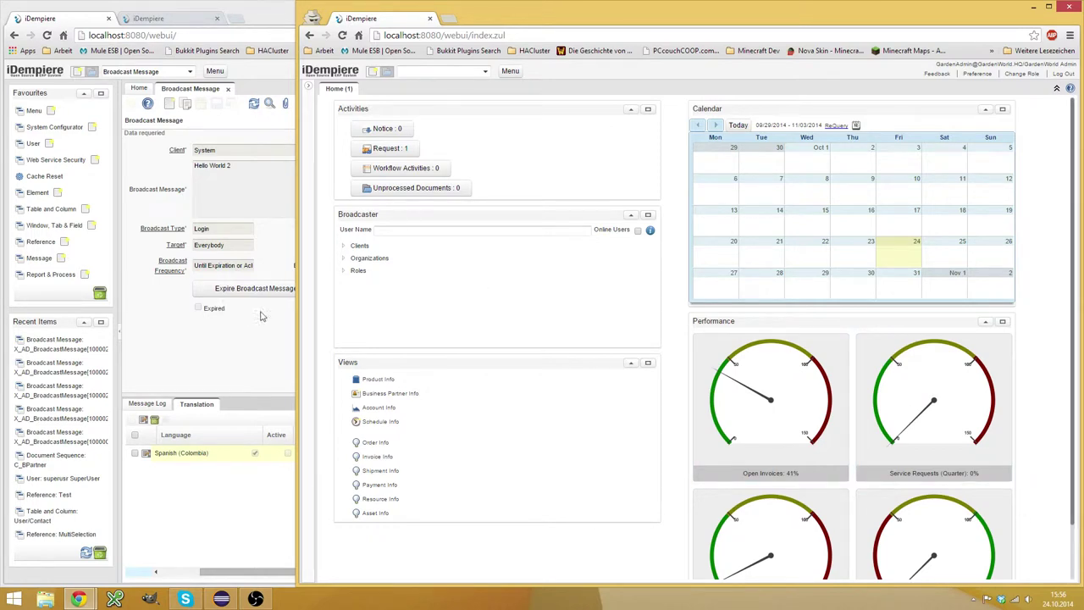
pyautogui.moveTo(298, 317); pyautogui.dragTo(549, 314)
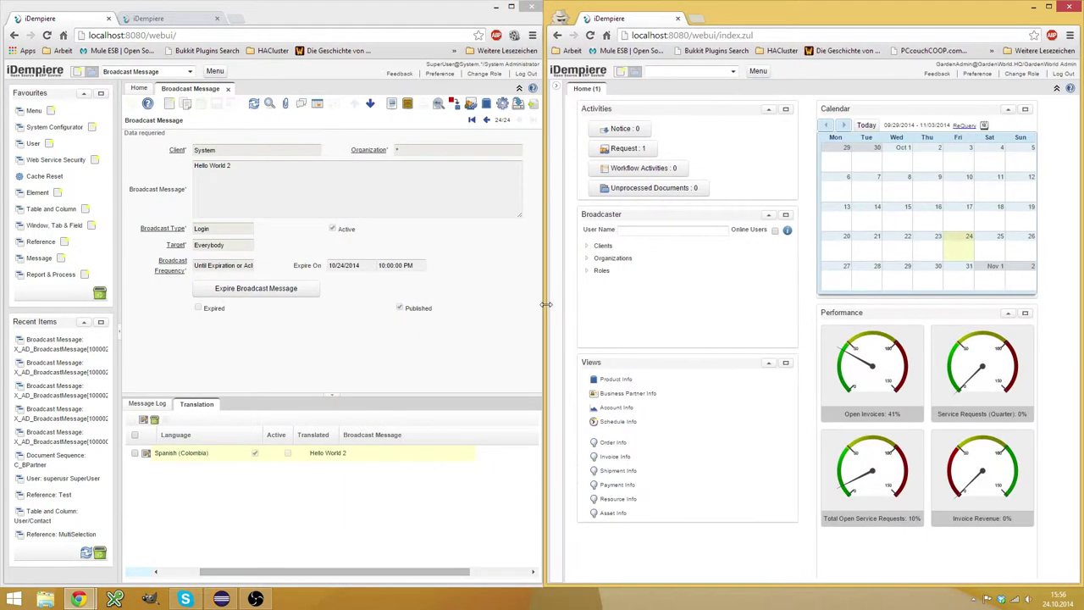
# View the Hello World 2 Message Log entries, then return to the Home dashboard.
pyautogui.click(264, 205)
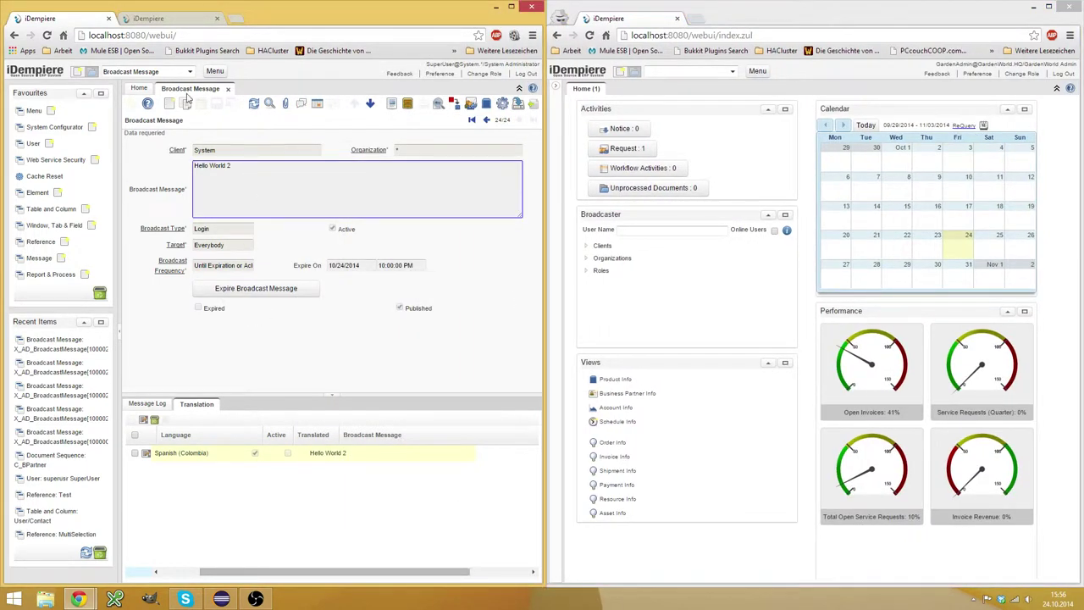
pyautogui.click(155, 406)
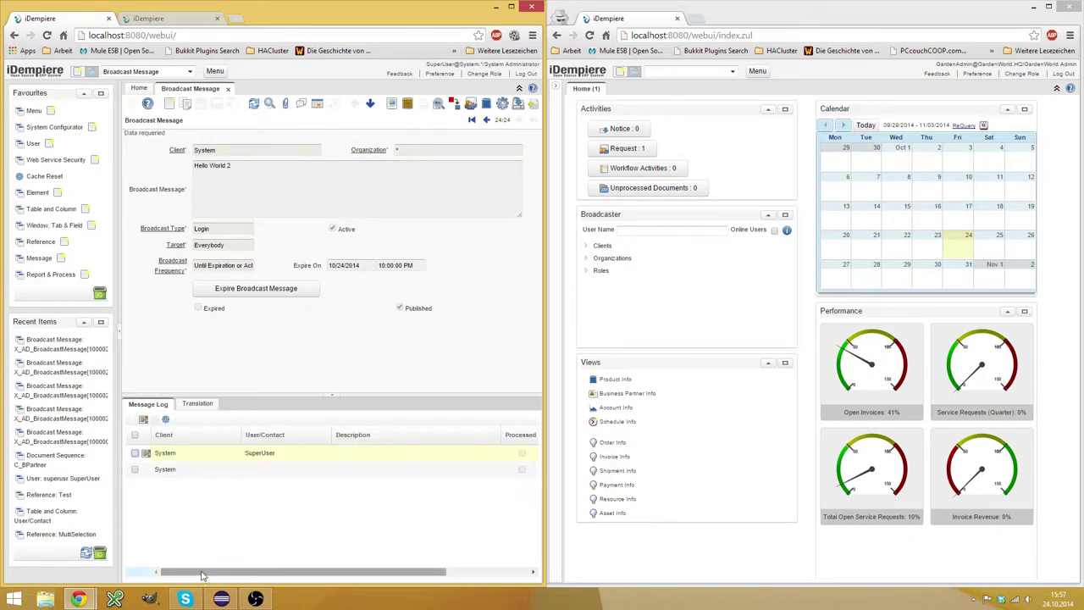
pyautogui.moveTo(202, 576); pyautogui.dragTo(145, 554)
pyautogui.hscroll(2, 244, 565)
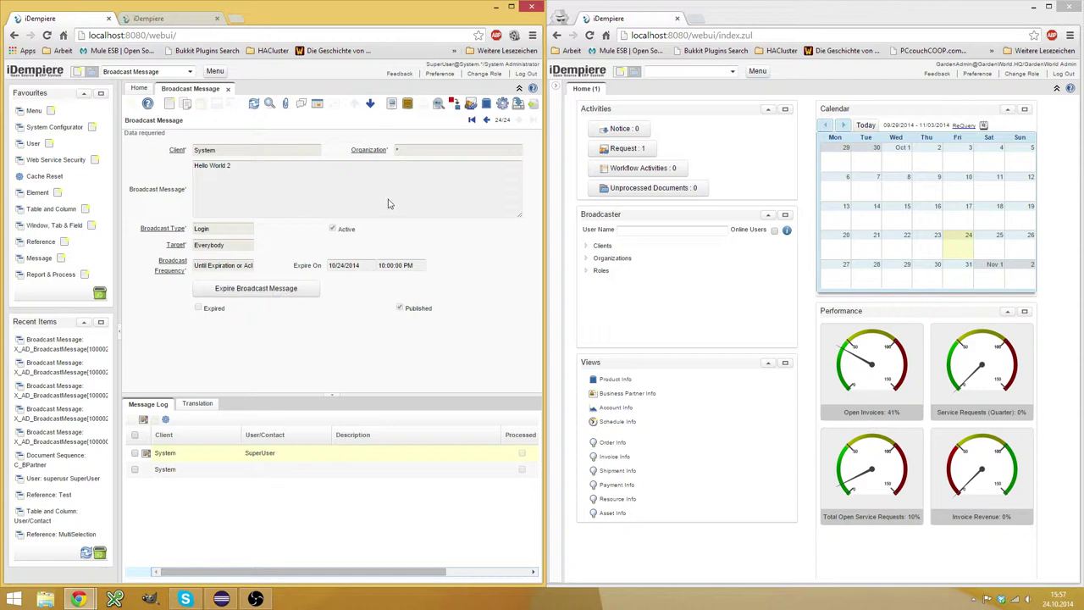
pyautogui.click(140, 89)
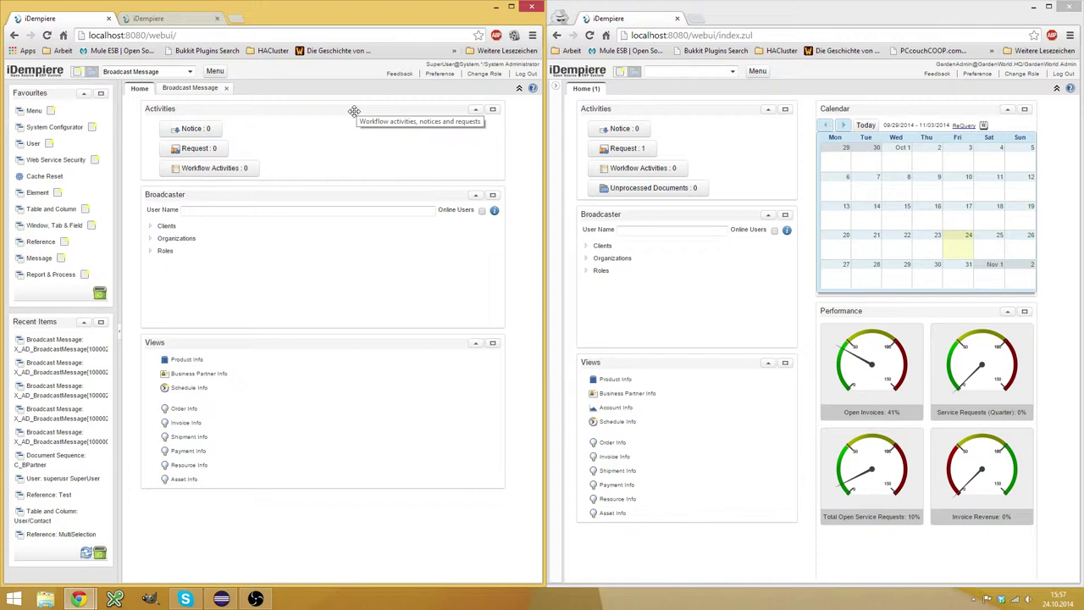
pyautogui.click(203, 88)
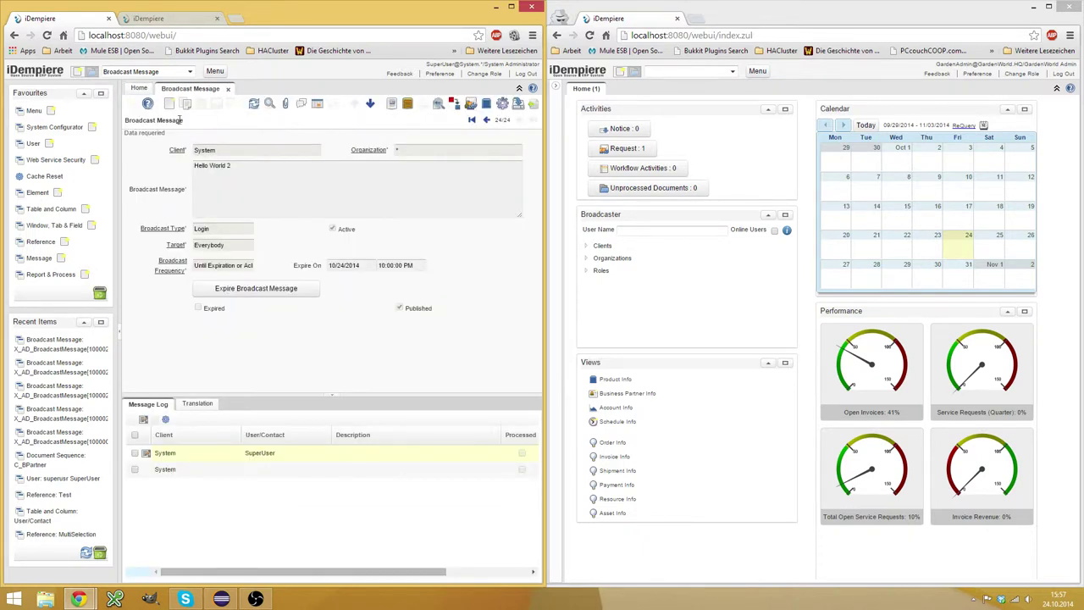
pyautogui.click(169, 103)
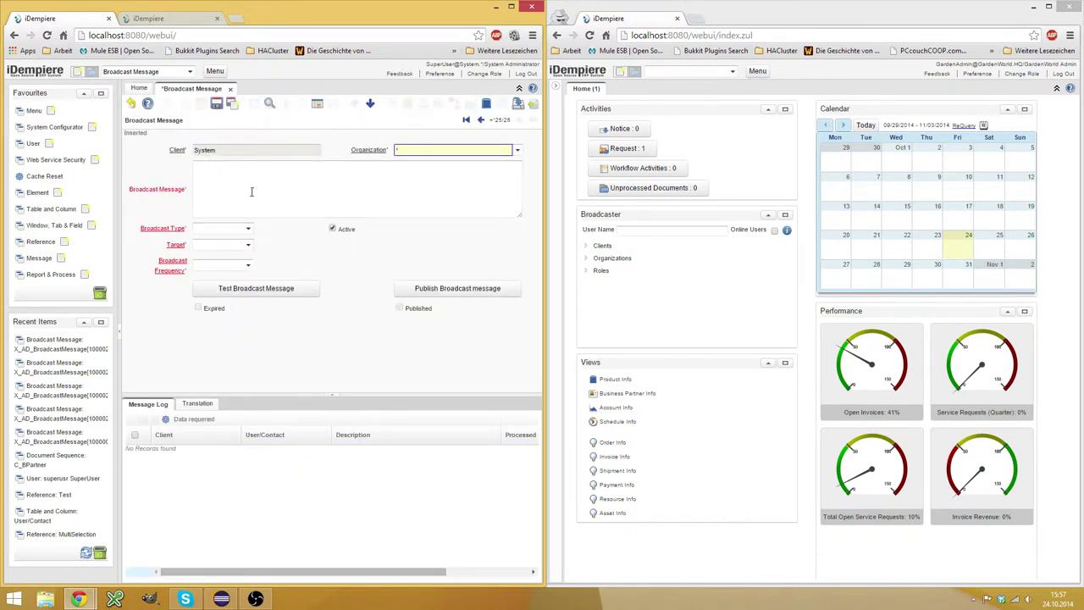
pyautogui.click(243, 230)
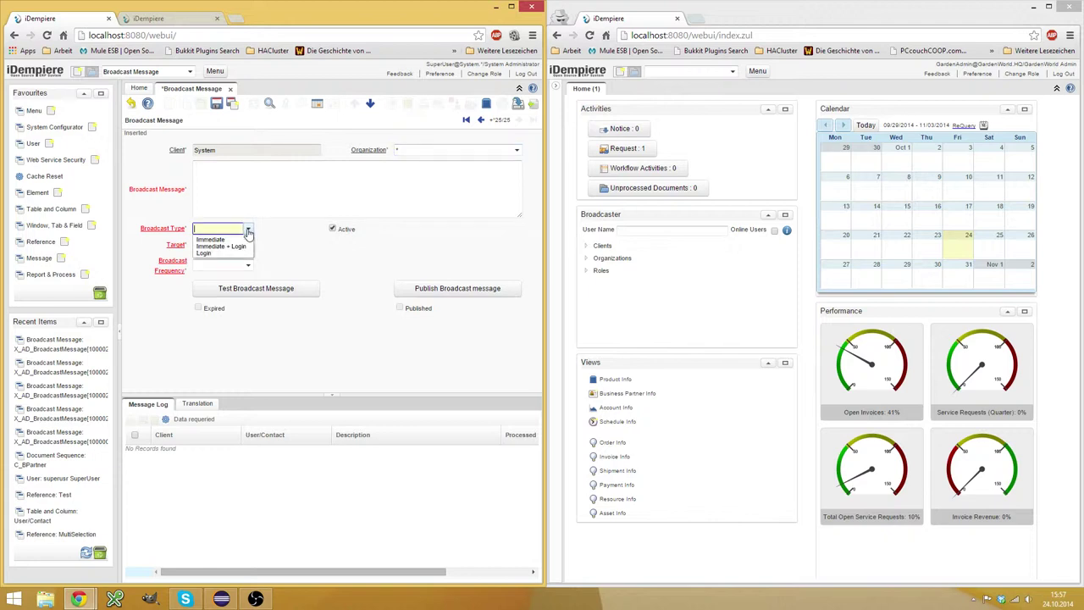
pyautogui.click(222, 240)
pyautogui.click(249, 245)
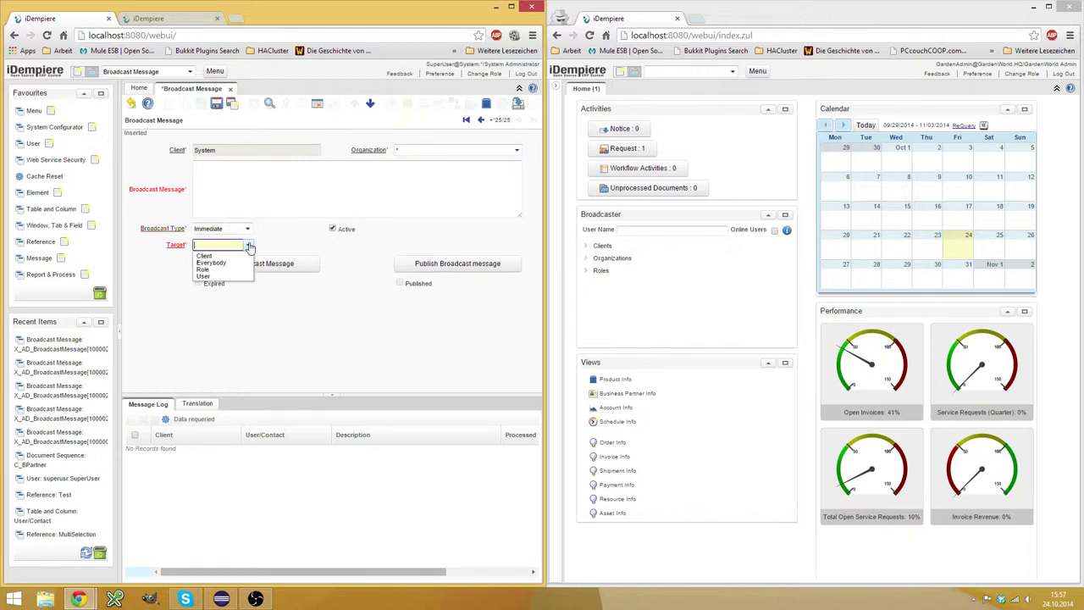
pyautogui.click(298, 203)
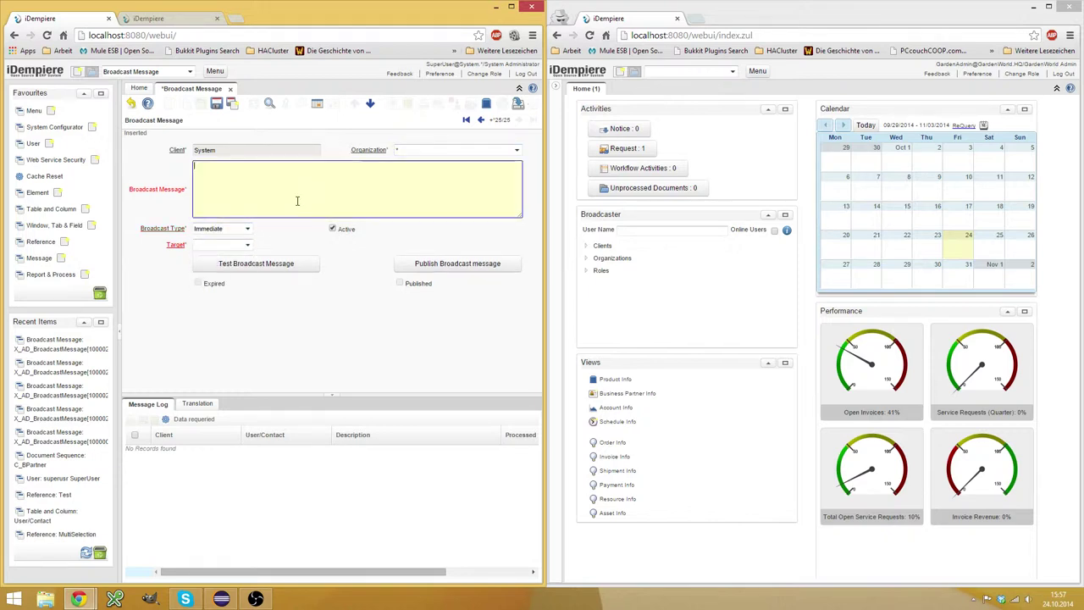
pyautogui.click(131, 104)
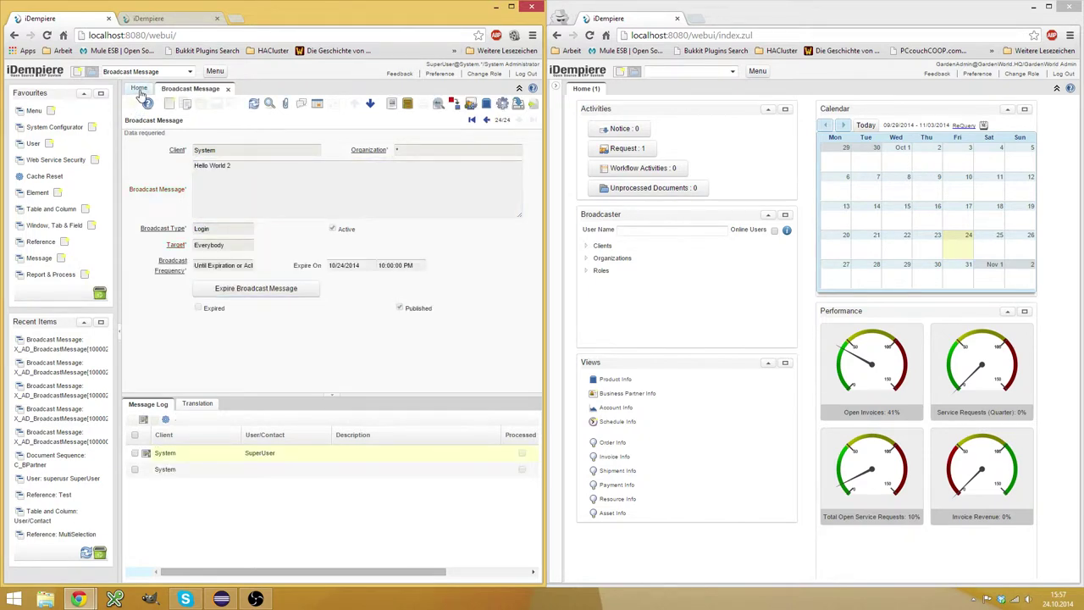
# Switch the administrator's window to the Home dashboard with its Broadcaster panel.
pyautogui.click(140, 90)
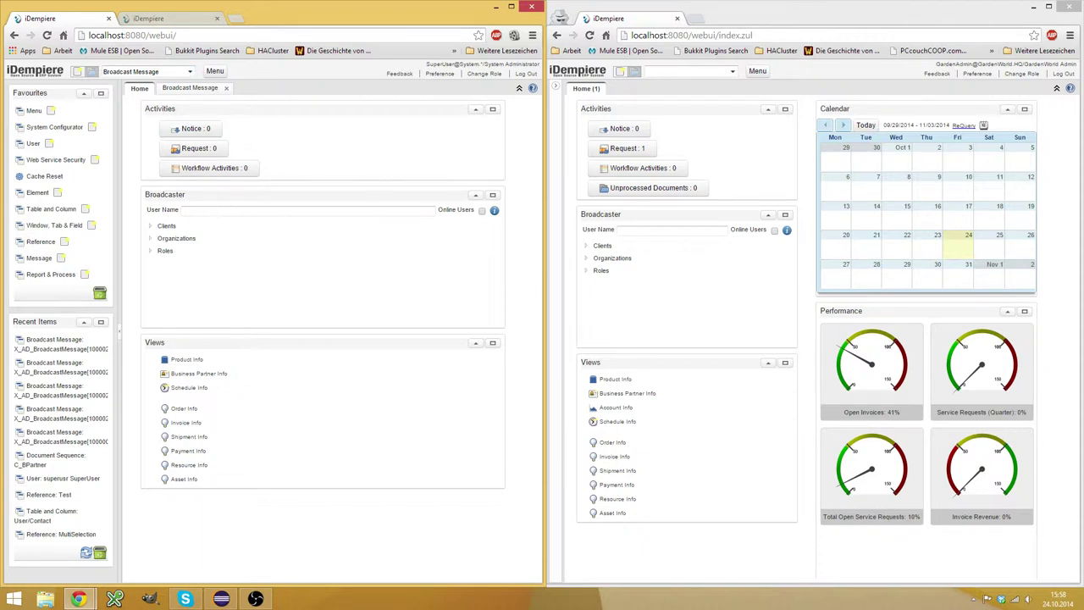
# Browse the English iDempiere wiki's plugin list to the Broadcaster Dashboard Panel page.
pyautogui.click(175, 19)
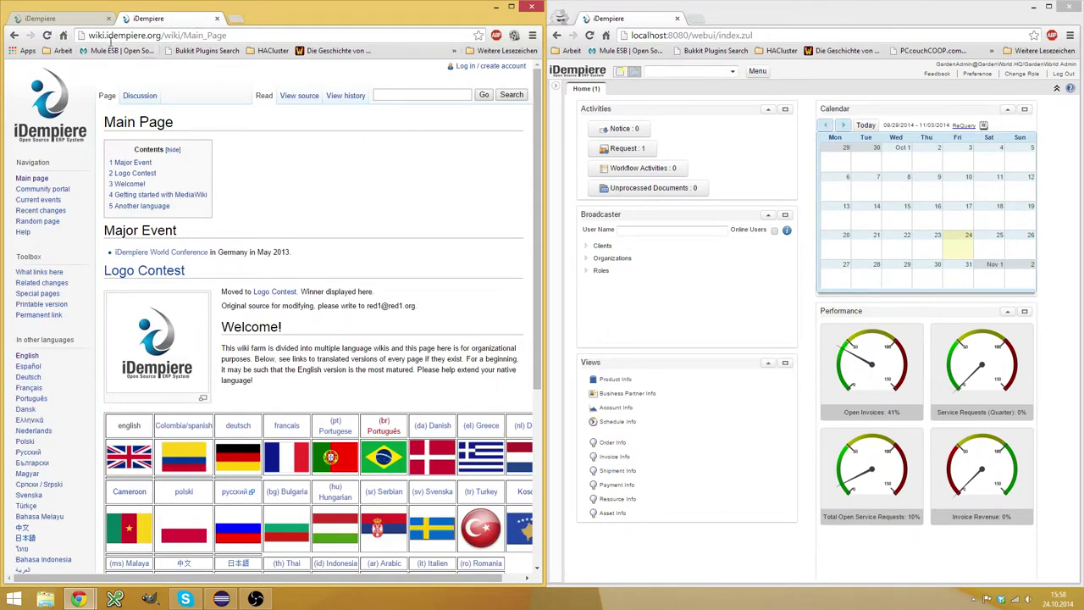
pyautogui.click(127, 455)
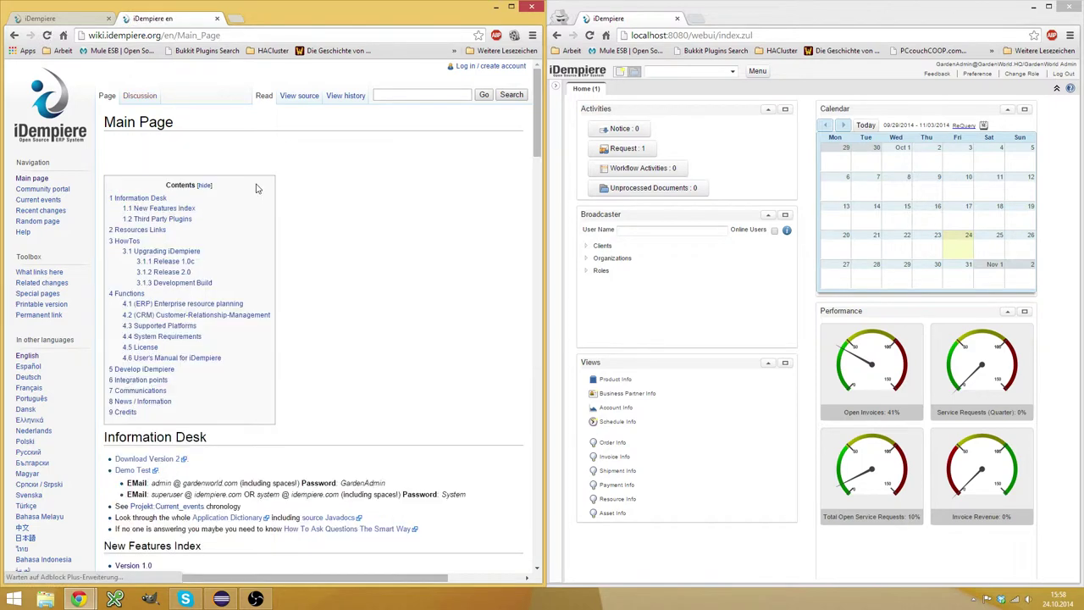
pyautogui.scroll(-3, 260, 194)
pyautogui.scroll(-3, 282, 218)
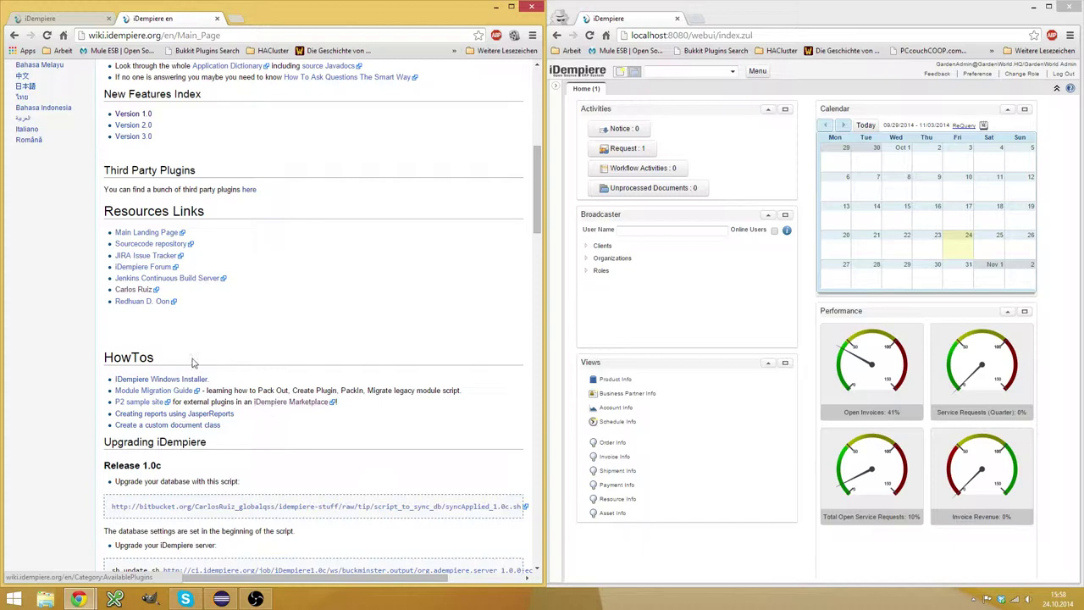
pyautogui.click(292, 402)
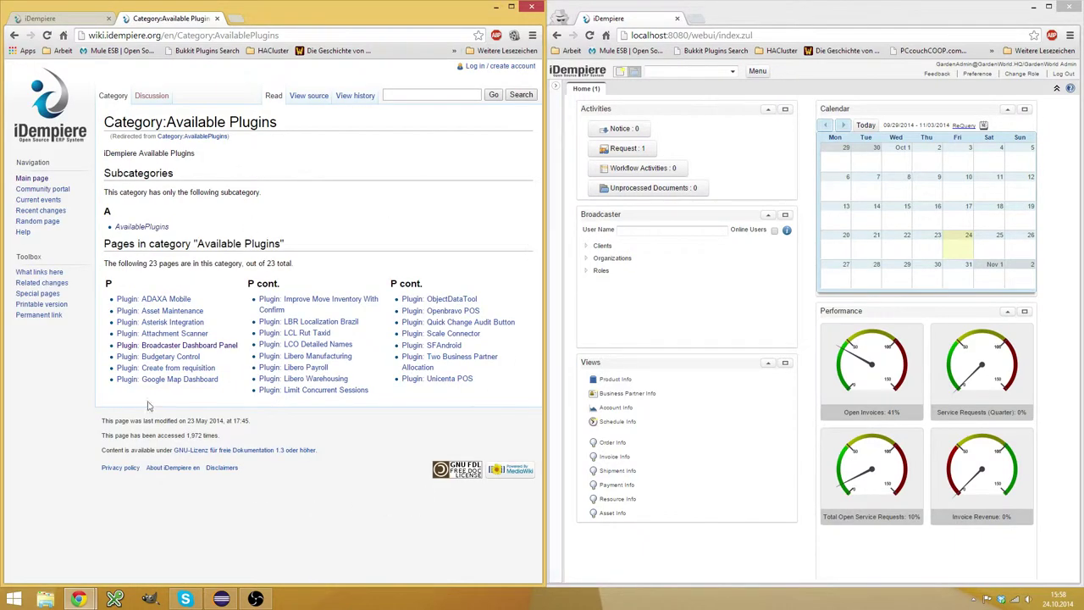
pyautogui.click(166, 346)
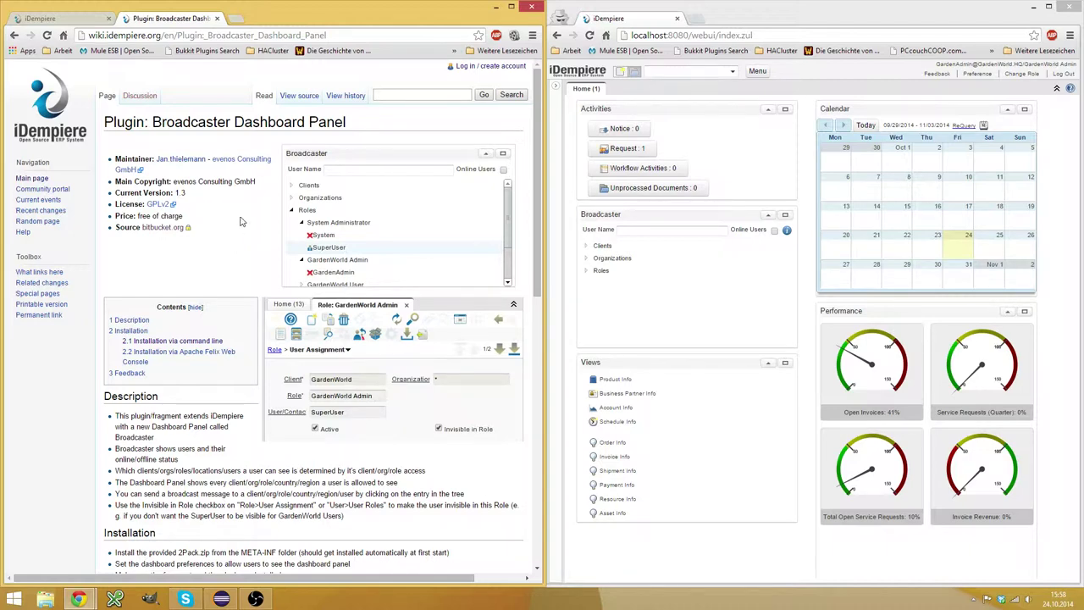
# Read the plugin page, select the install repository path, and return to the iDempiere tab.
pyautogui.scroll(-3, 241, 214)
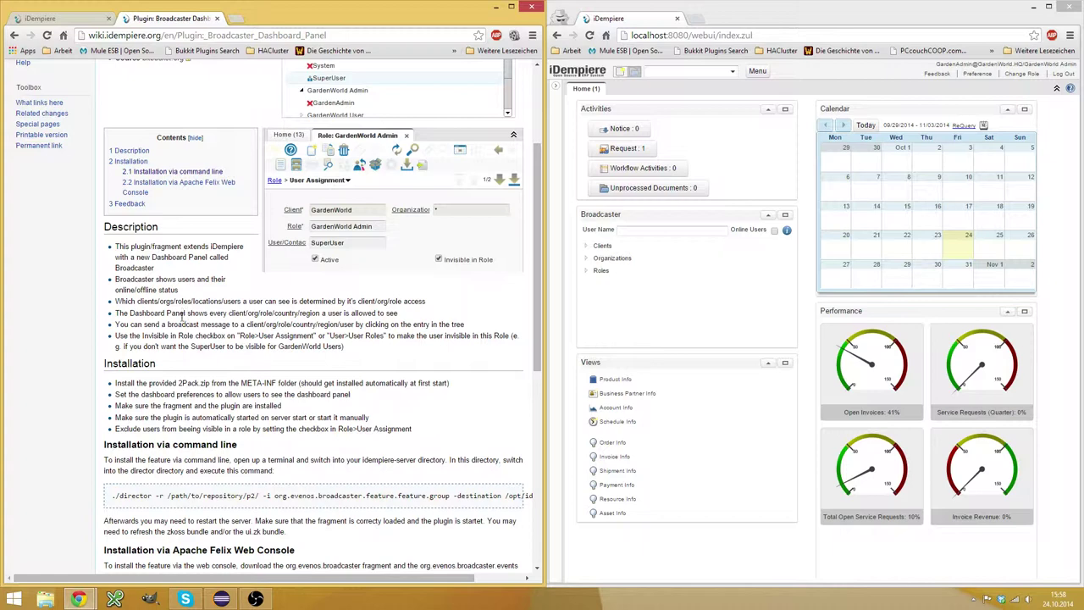
pyautogui.scroll(3, 181, 315)
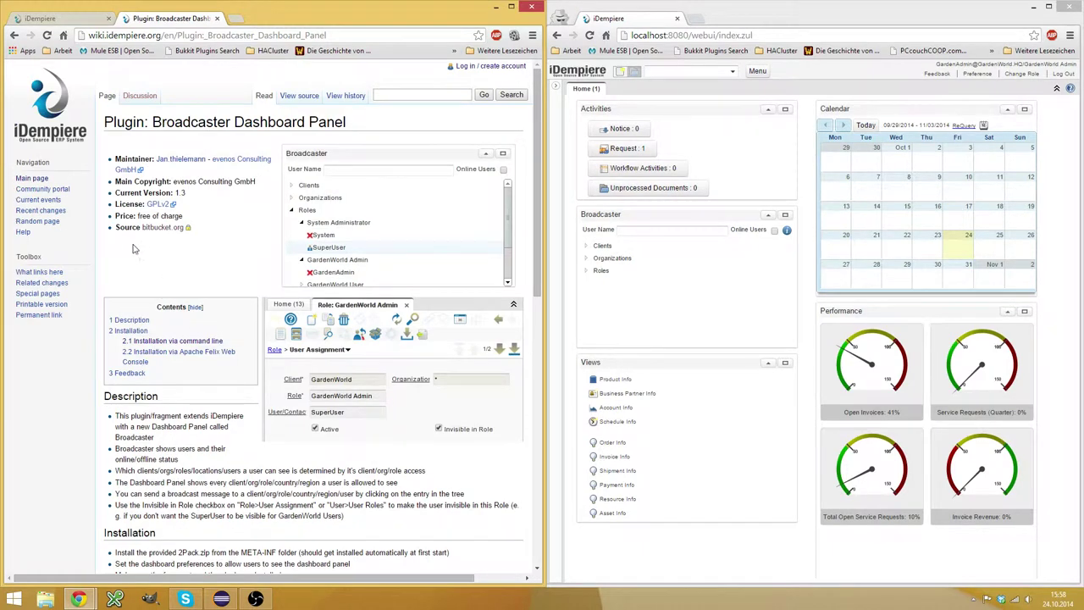
pyautogui.scroll(-2, 142, 259)
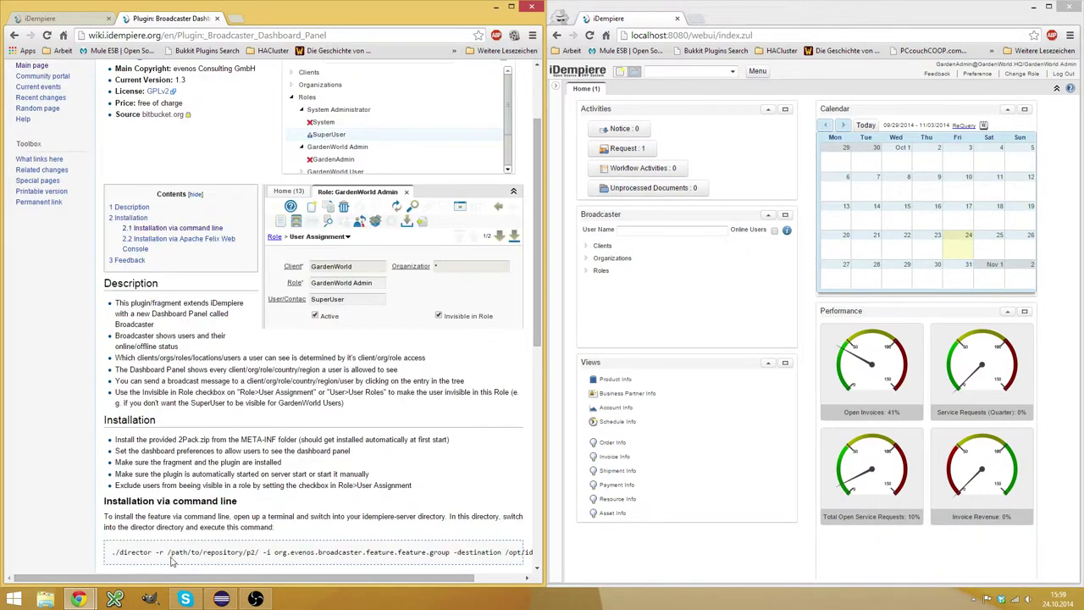
pyautogui.moveTo(168, 554); pyautogui.dragTo(260, 551)
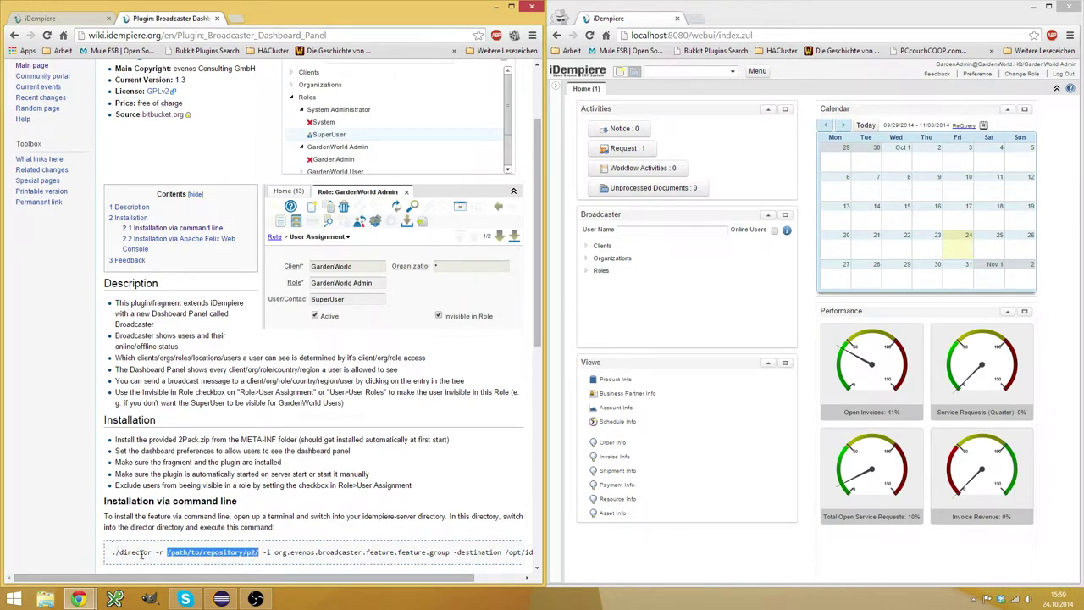
pyautogui.scroll(-3, 244, 369)
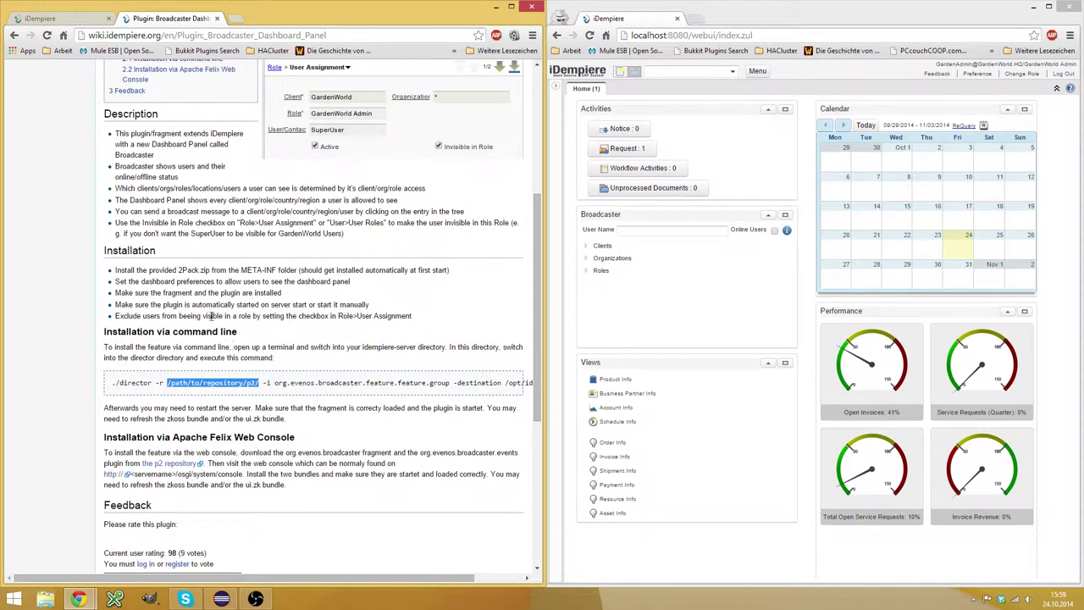
pyautogui.scroll(5, 205, 268)
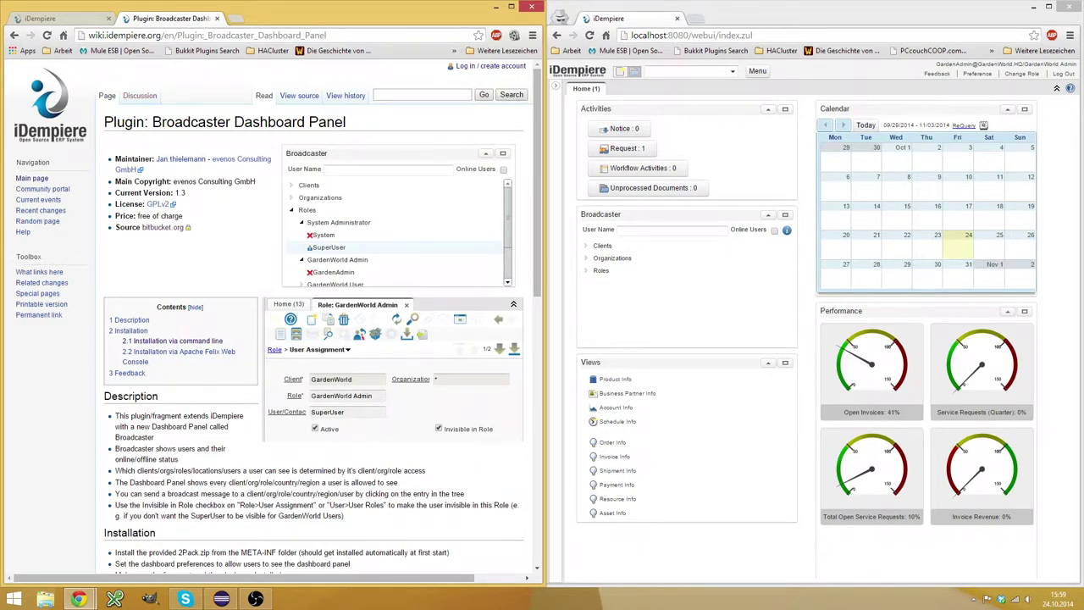
pyautogui.click(72, 18)
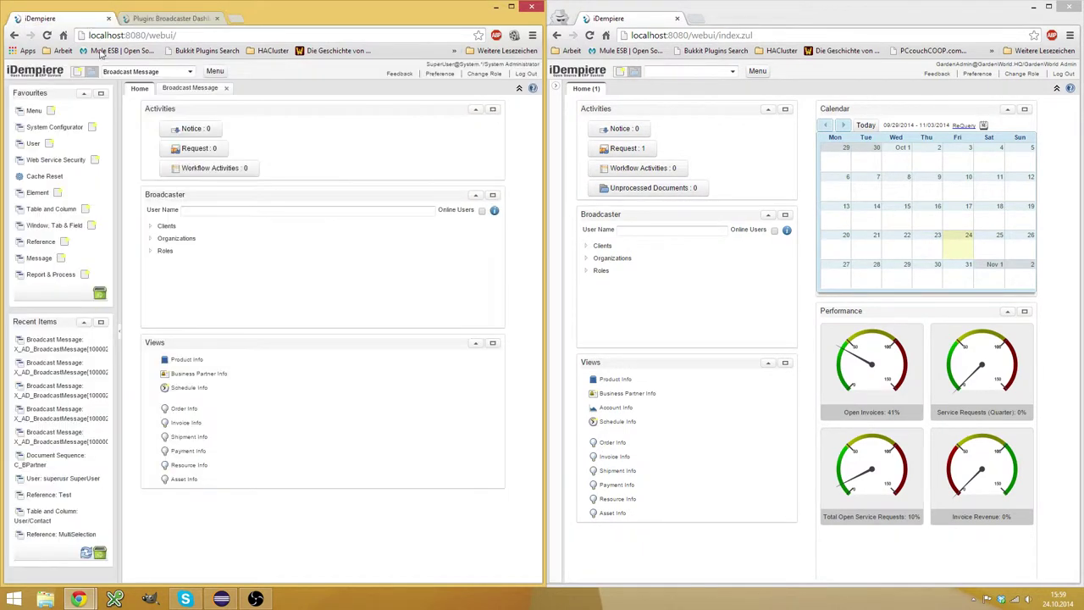
# Expand Clients, System and GardenWorld in the administrator's Broadcaster tree to list their users.
pyautogui.click(150, 227)
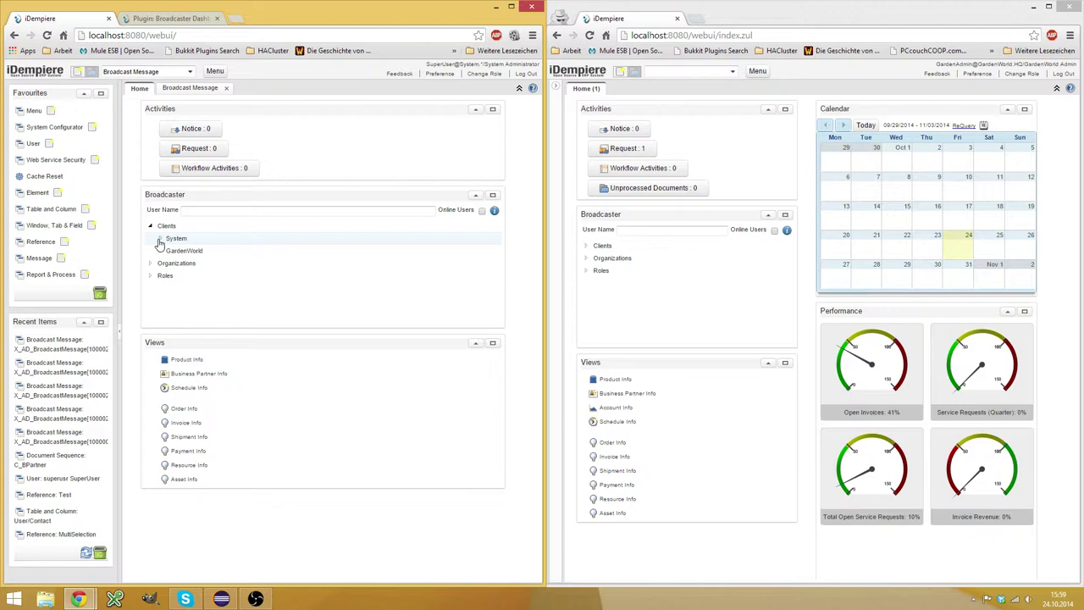
pyautogui.click(159, 241)
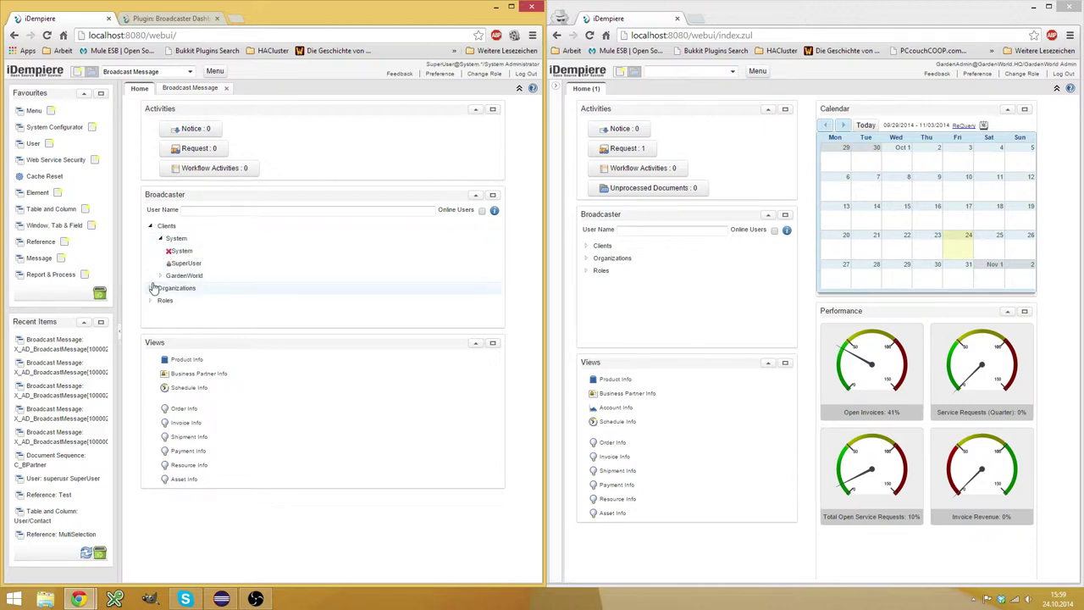
pyautogui.click(160, 275)
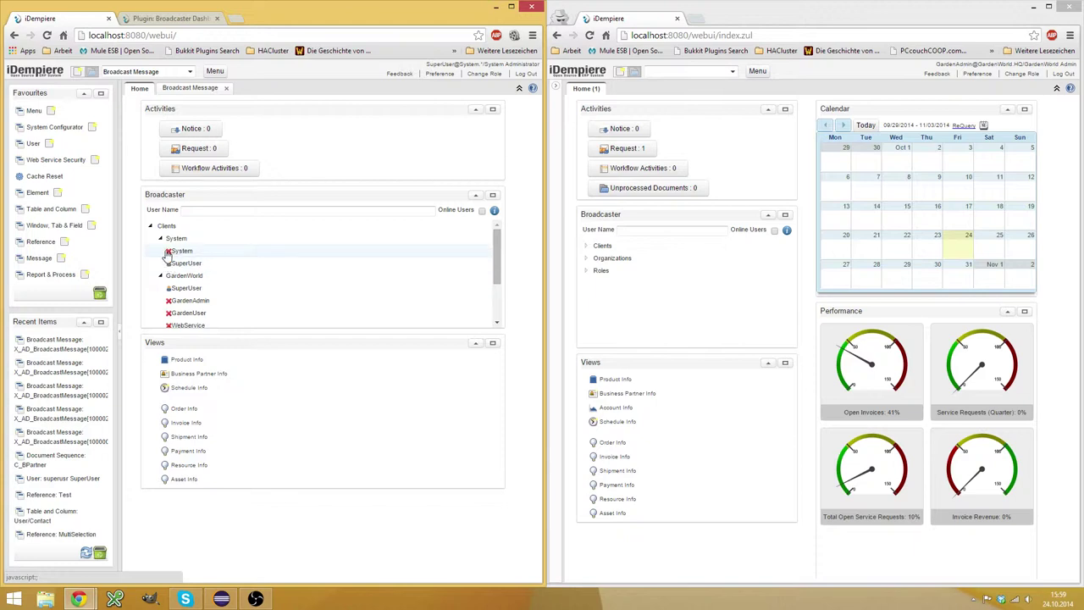
pyautogui.scroll(-2, 237, 258)
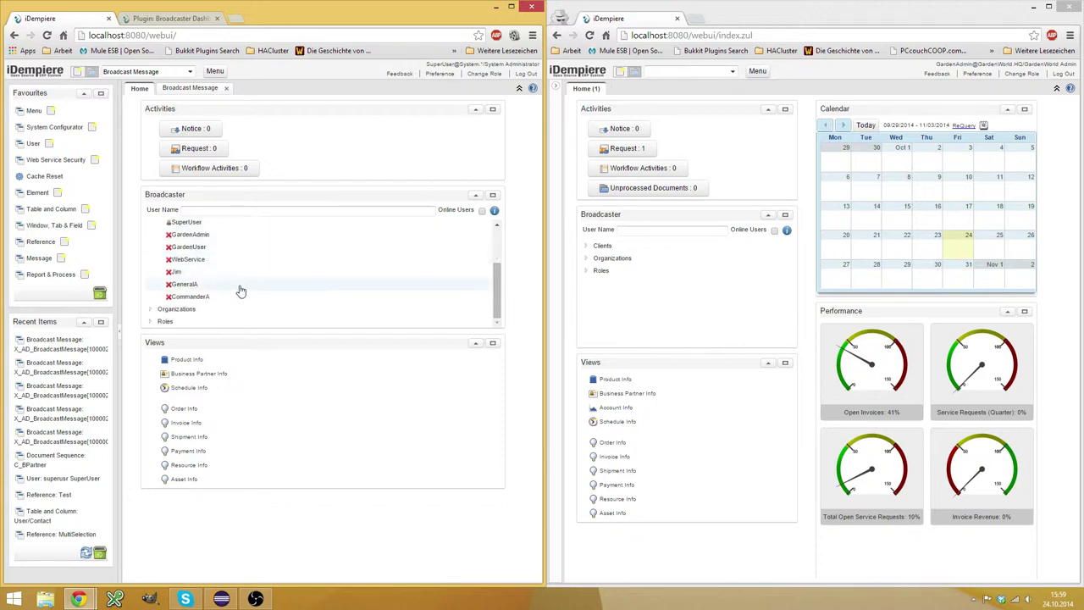
pyautogui.scroll(3, 381, 272)
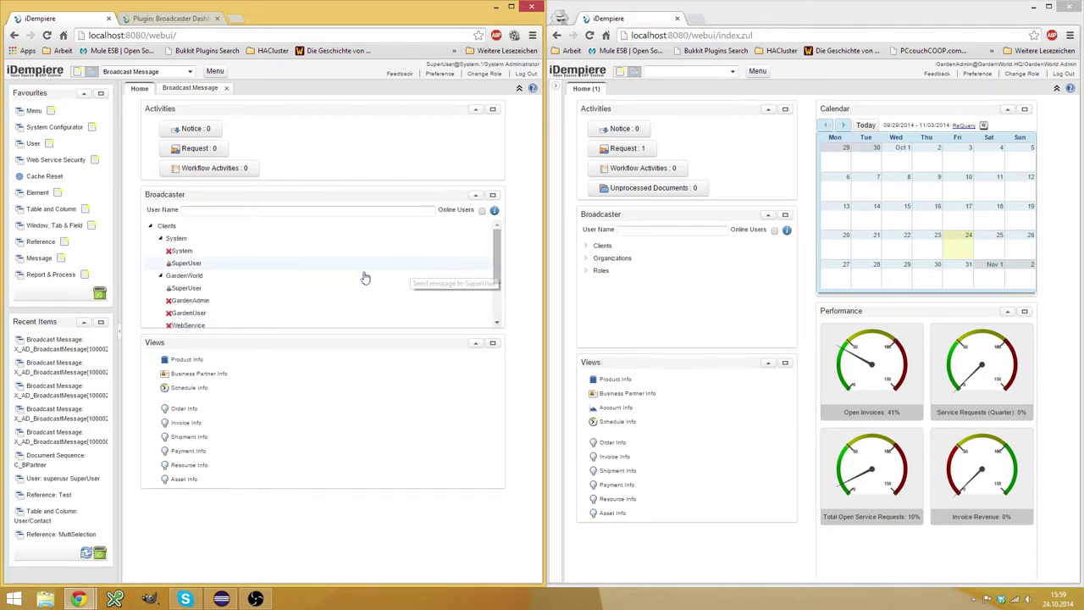
# Expand Clients and GardenWorld in the second session's Broadcaster tree.
pyautogui.click(586, 251)
pyautogui.click(595, 259)
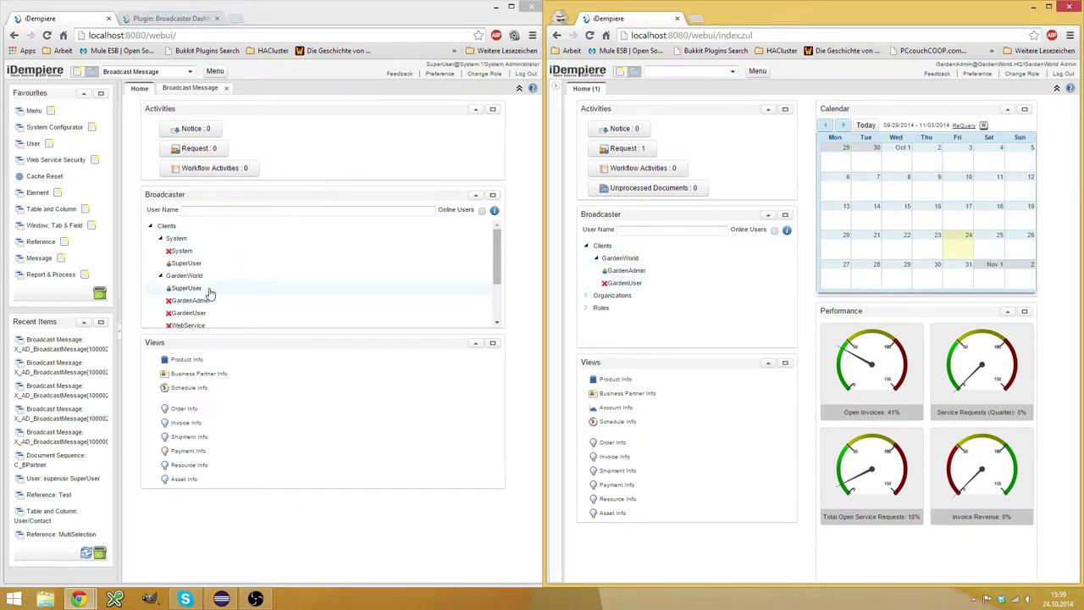
pyautogui.scroll(-2, 210, 285)
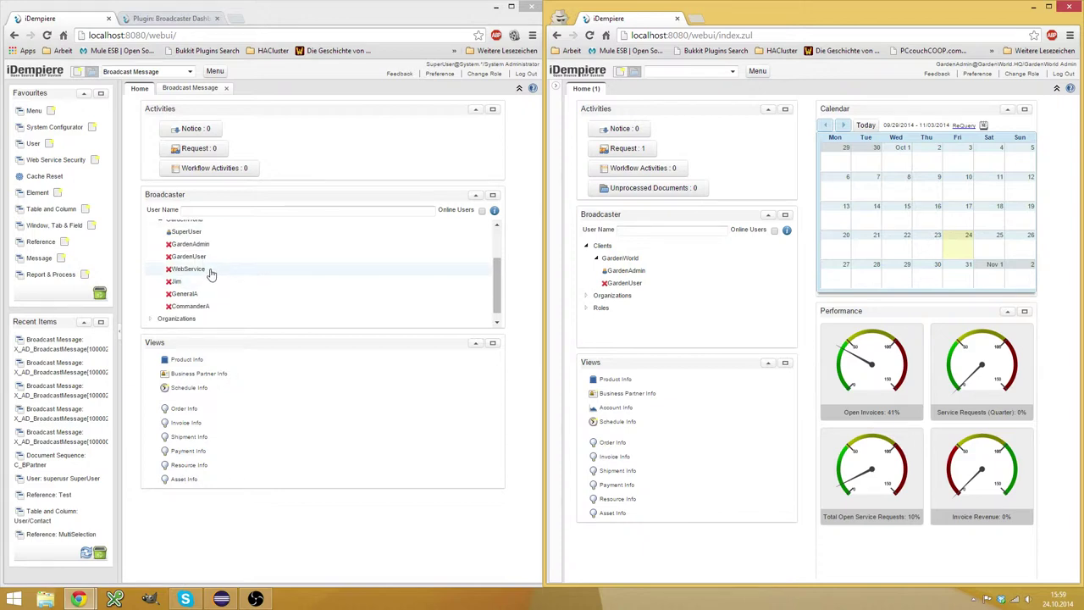
pyautogui.scroll(2, 210, 288)
pyautogui.scroll(-2, 203, 321)
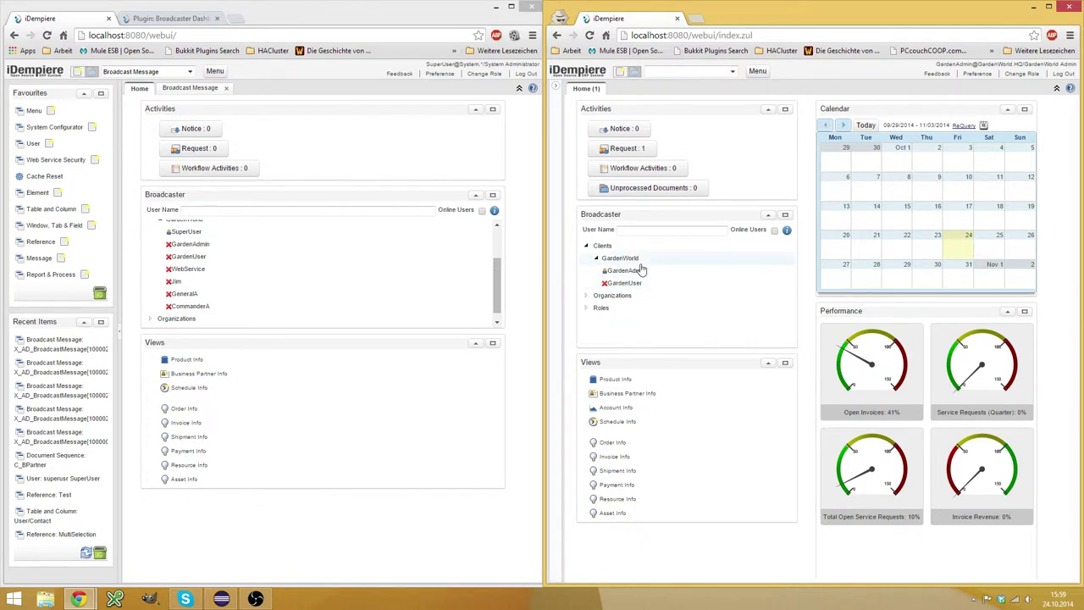
# Open SuperUser's user record, check Invisible on its System Administrator role, then close it.
pyautogui.click(33, 143)
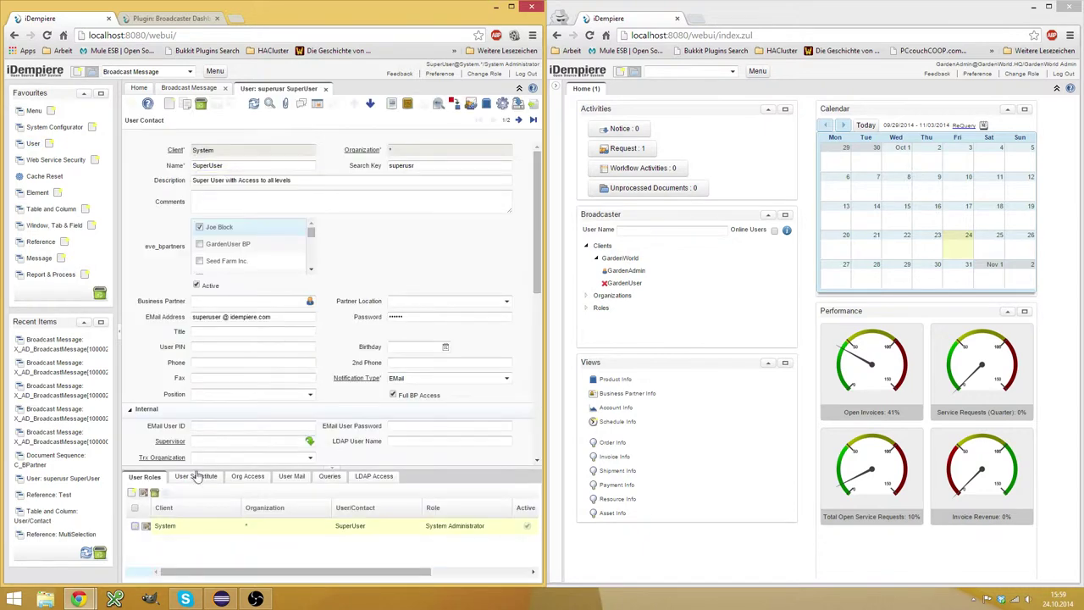
pyautogui.click(144, 478)
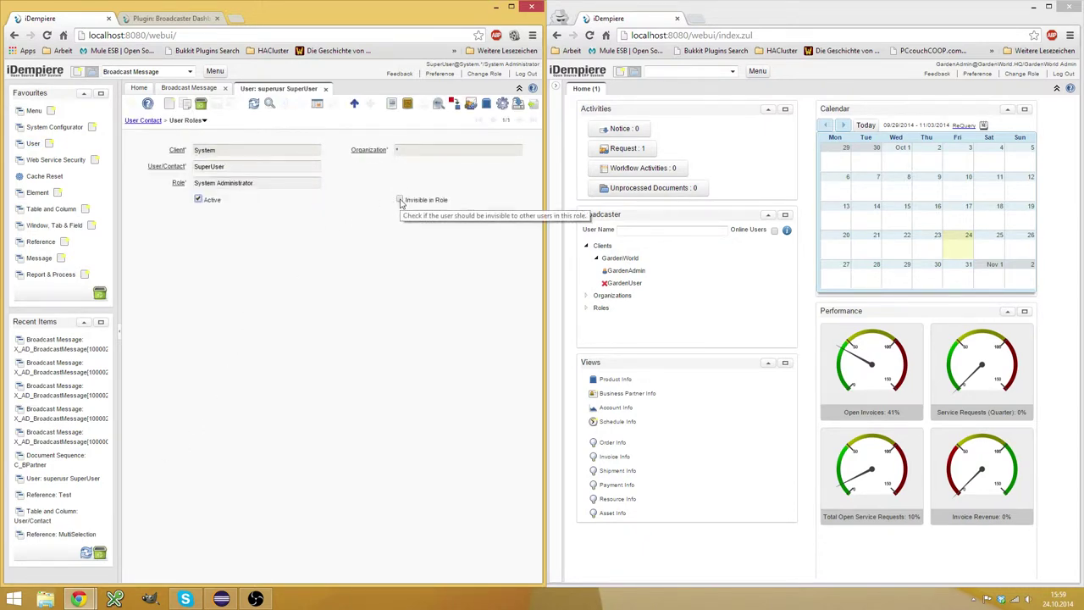
pyautogui.click(593, 271)
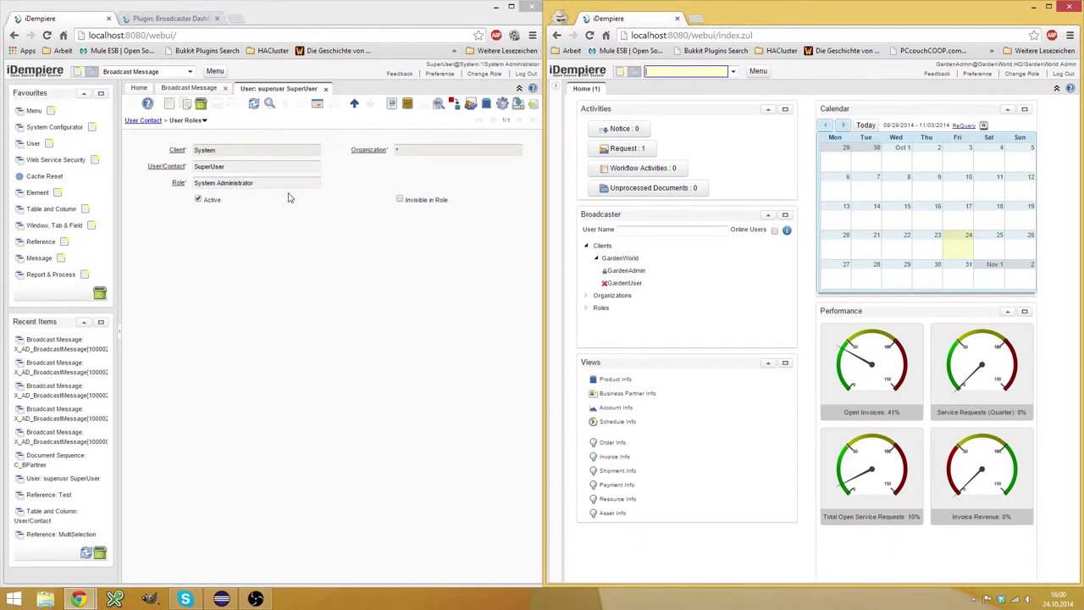
pyautogui.click(327, 89)
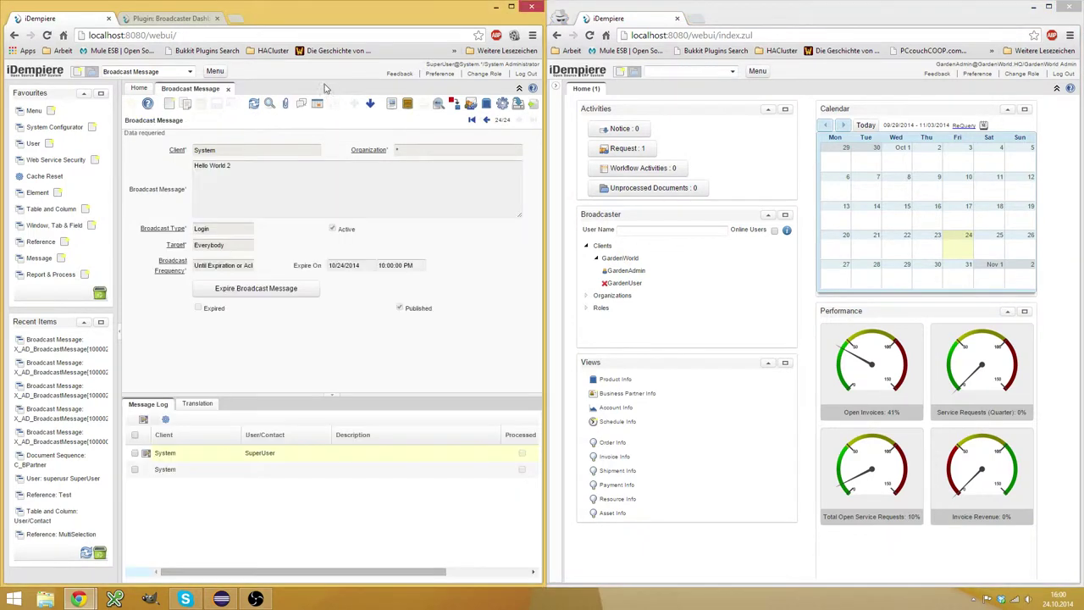
# Close the Broadcast Message record to return to the dashboard.
pyautogui.click(225, 89)
pyautogui.scroll(3, 195, 284)
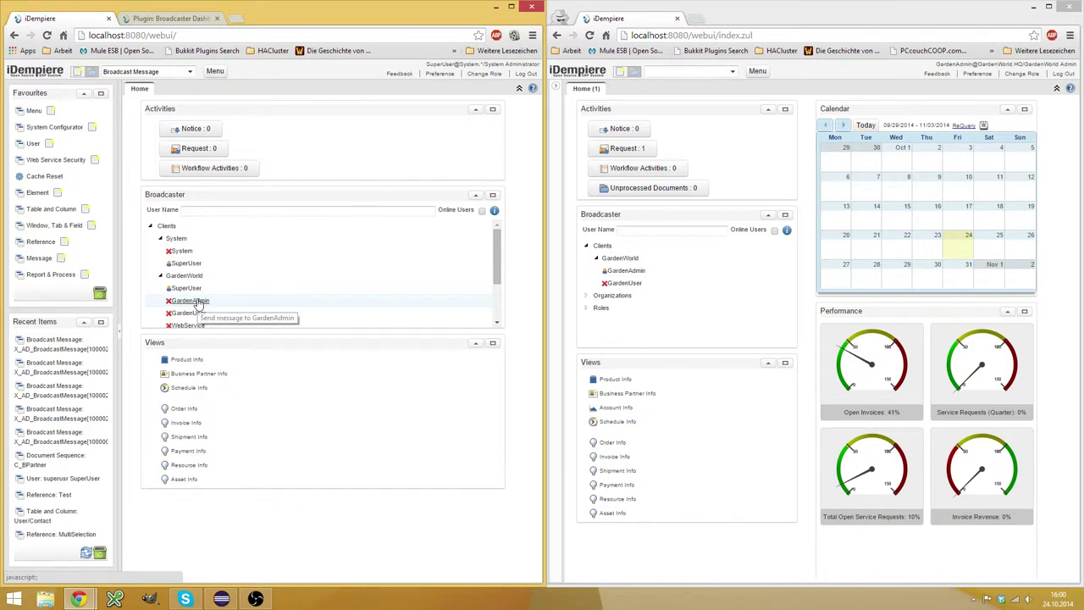
pyautogui.scroll(-3, 229, 269)
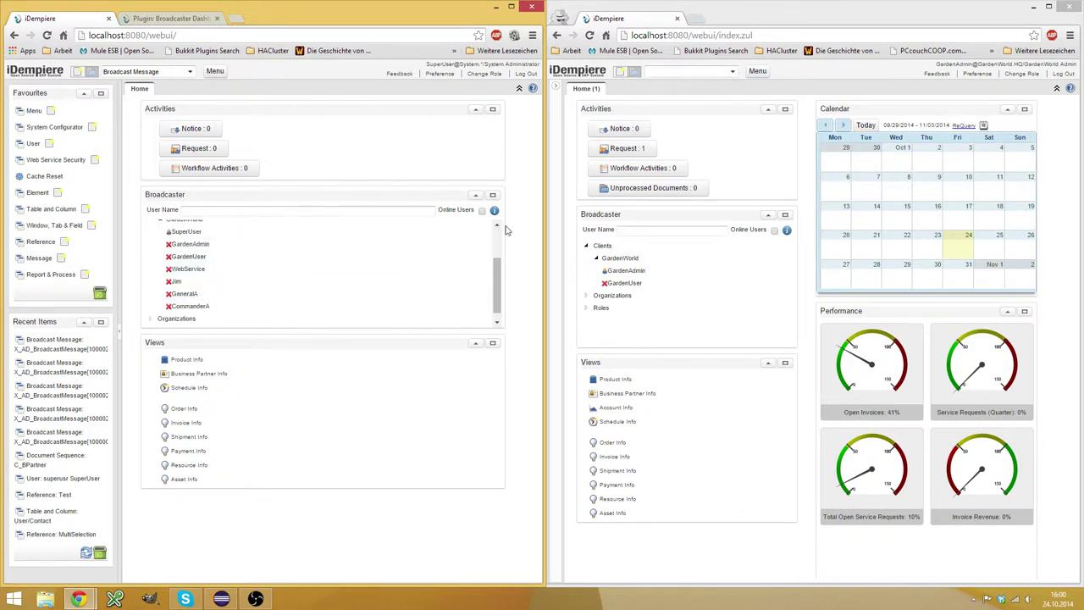
# Filter the Broadcaster tree by user name 'GardenAdmin'.
pyautogui.click(370, 211)
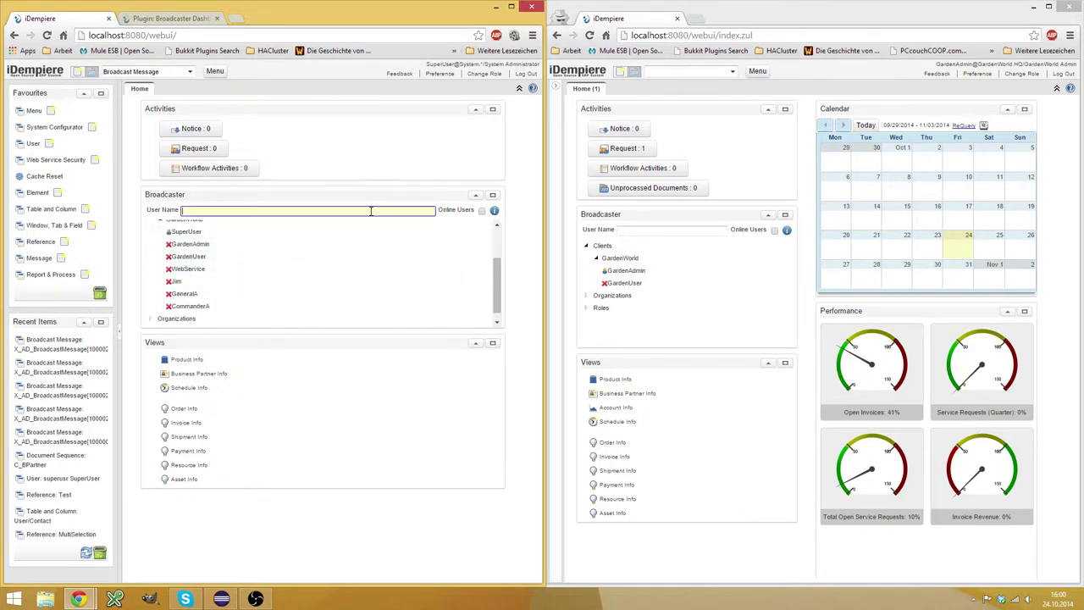
pyautogui.write('GardenAdmin')
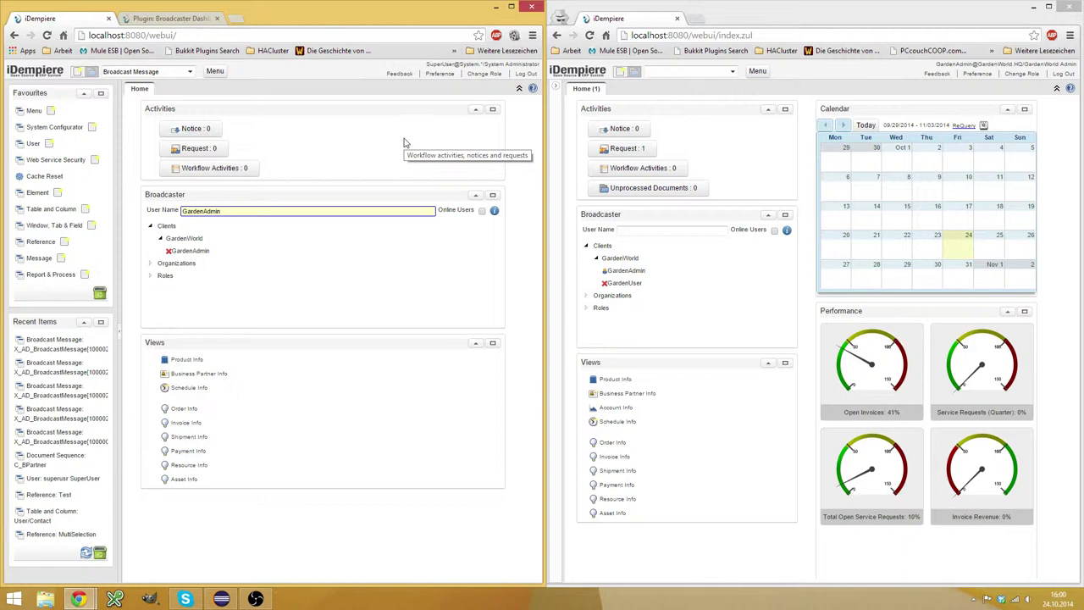
pyautogui.press('Tab')
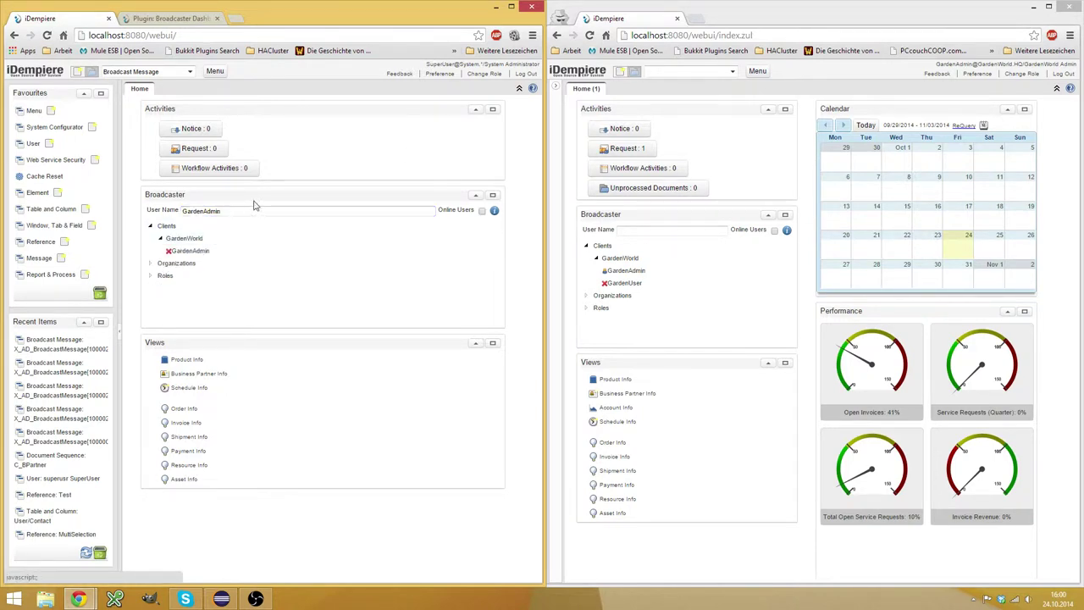
pyautogui.click(199, 254)
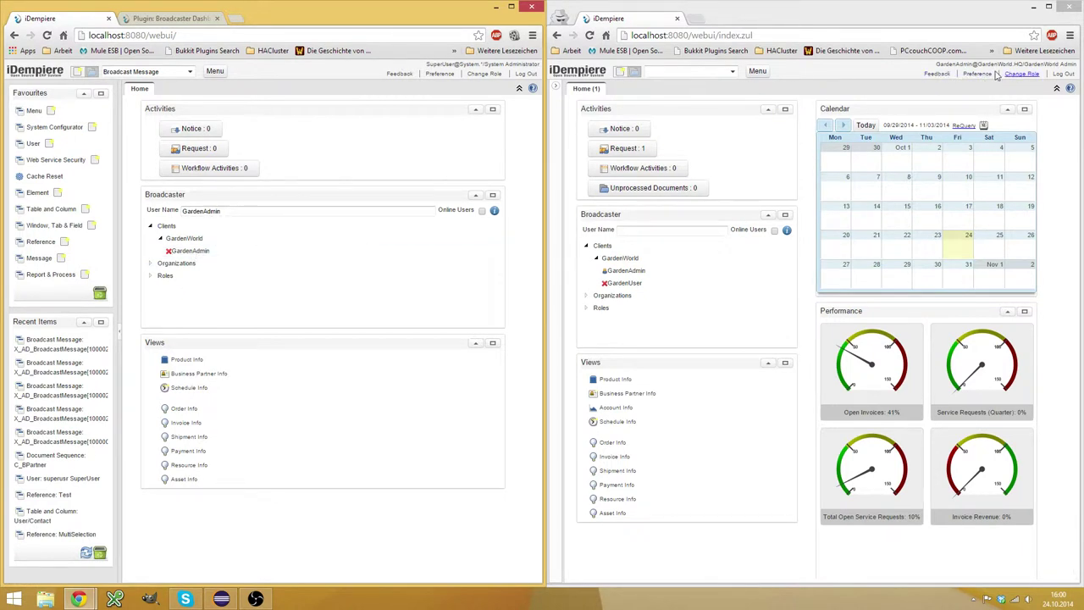
# Send 'Hello, how are you?' to GardenAdmin from the administrator's session.
pyautogui.click(626, 271)
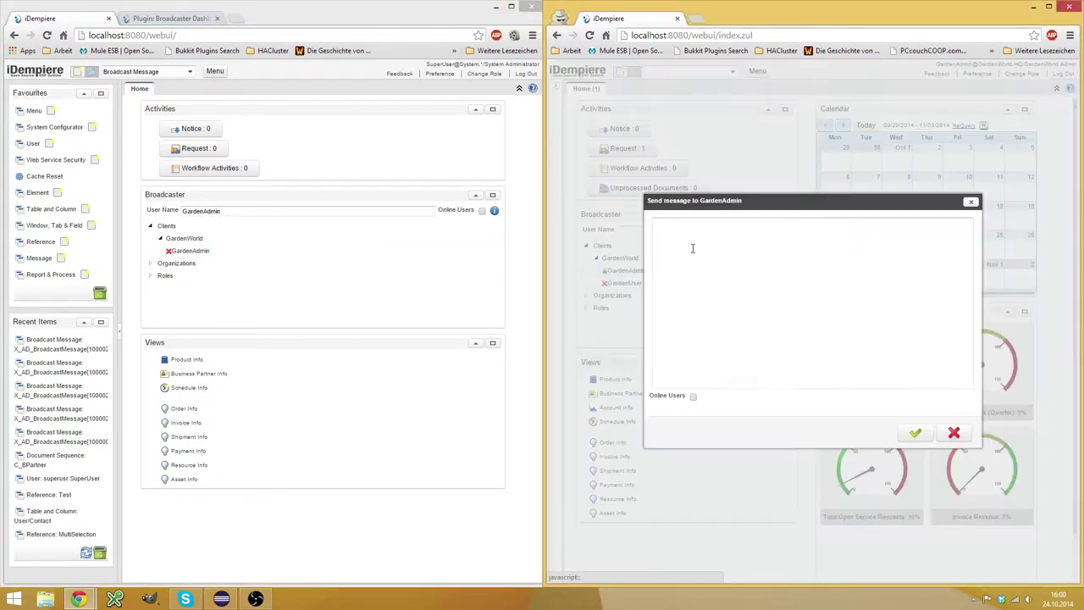
pyautogui.click(956, 432)
pyautogui.click(191, 254)
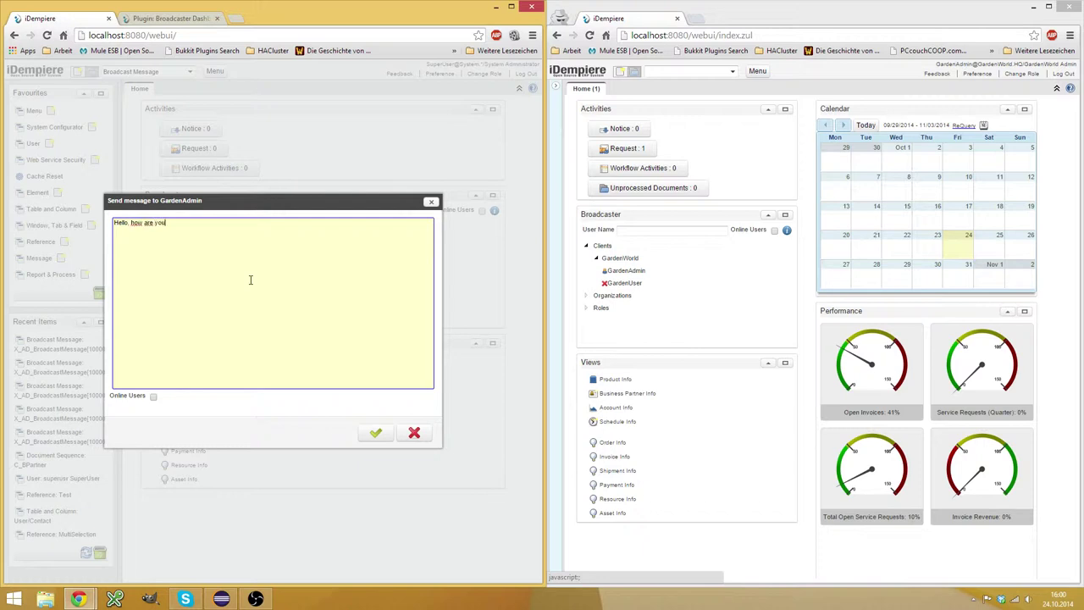
pyautogui.click(378, 433)
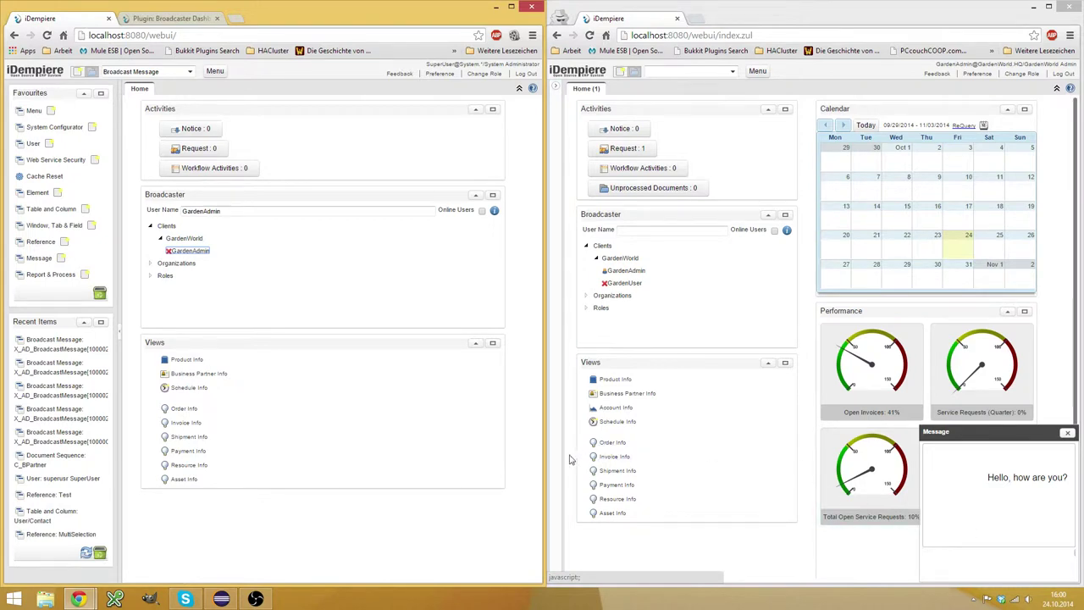
# In GardenAdmin's session, acknowledge the received message and close its popup.
pyautogui.moveTo(545, 455); pyautogui.dragTo(443, 453)
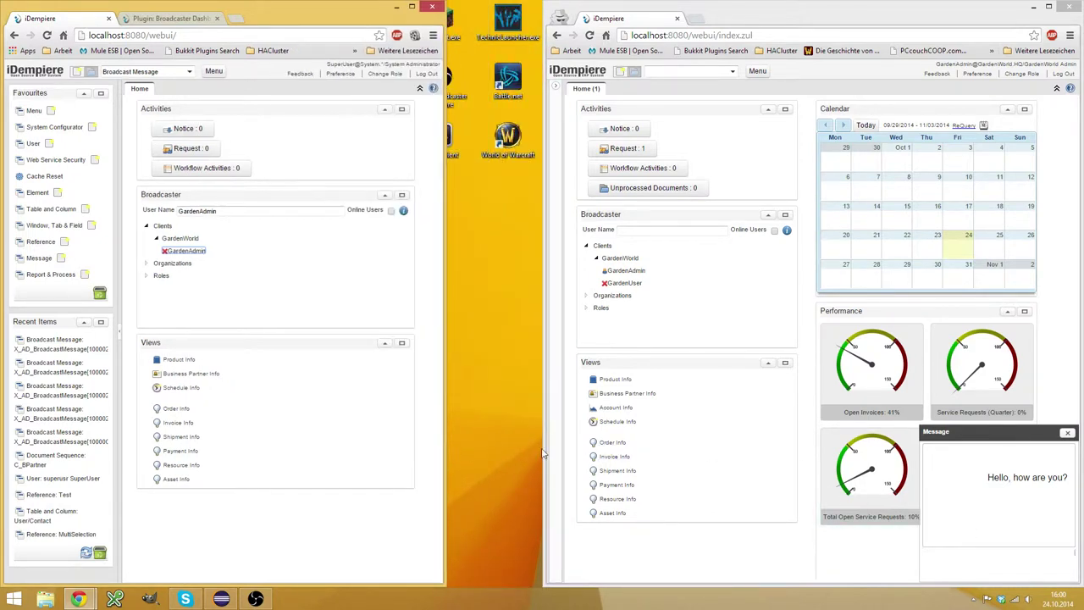
pyautogui.moveTo(543, 453); pyautogui.dragTo(413, 453)
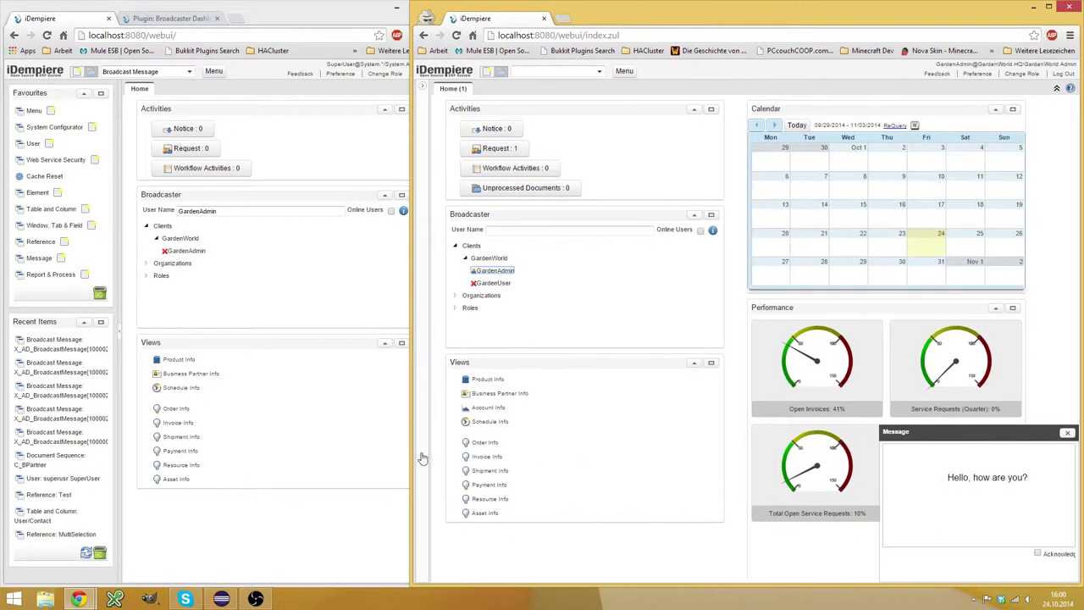
pyautogui.click(1039, 554)
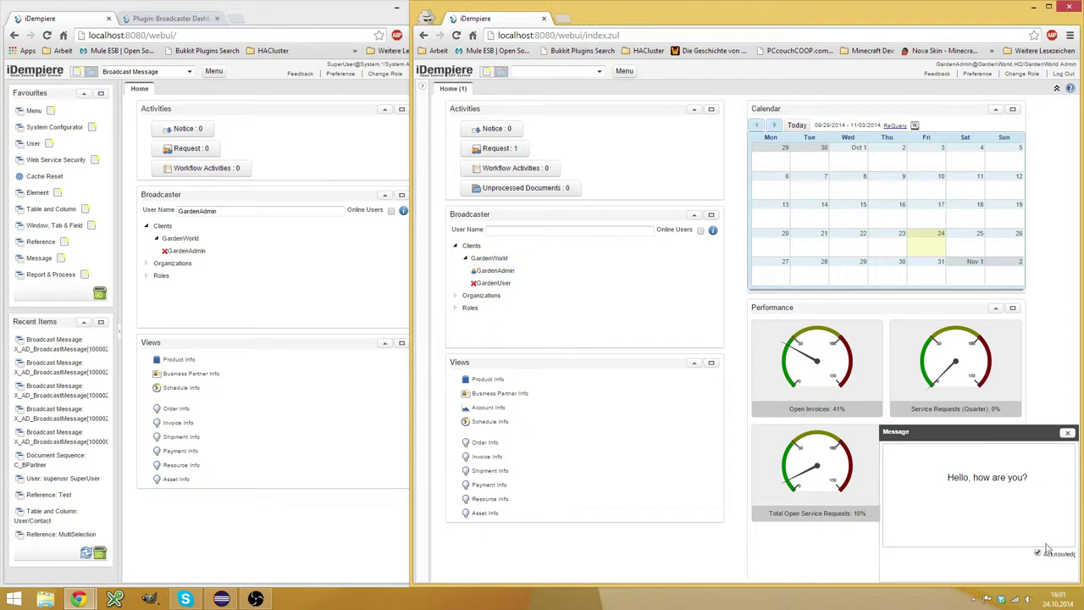
pyautogui.click(1068, 433)
# Send 'Hello' to GardenAdmin for online users only, then close its popup unacknowledged.
pyautogui.doubleClick(188, 251)
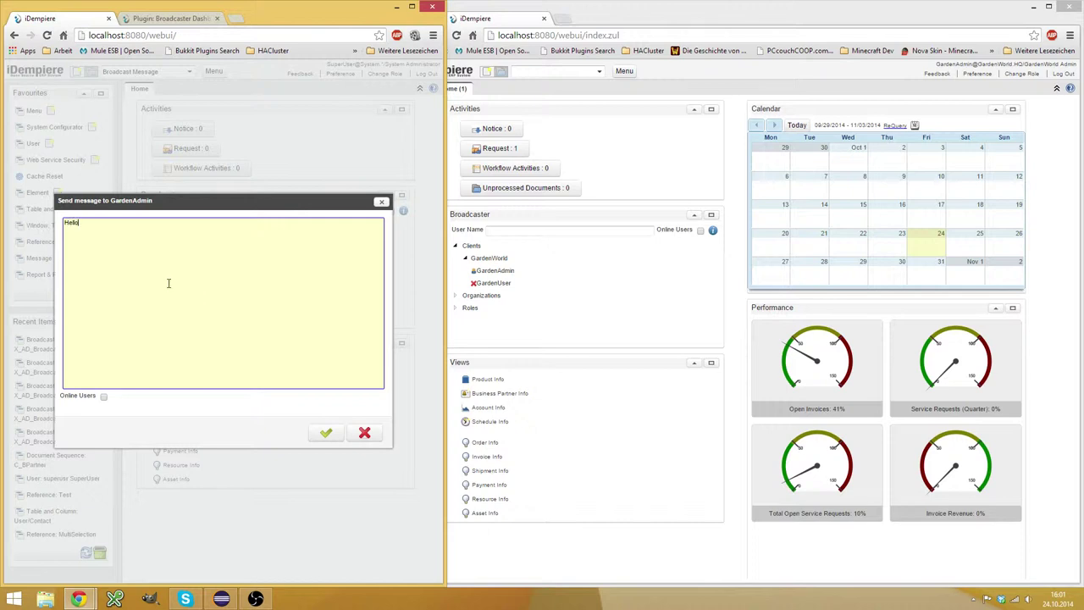
pyautogui.click(103, 398)
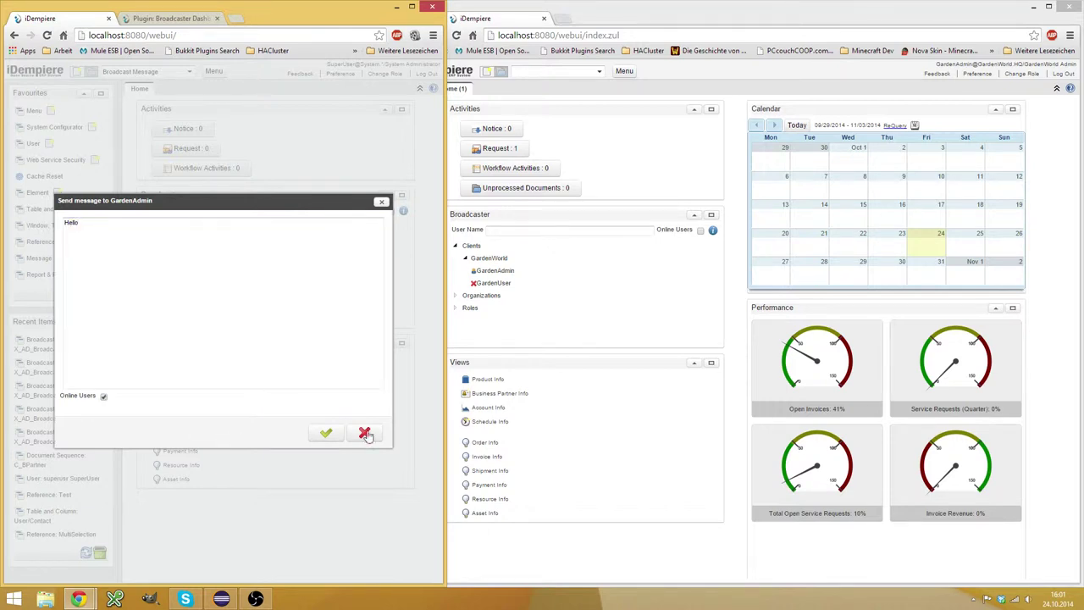
pyautogui.click(326, 433)
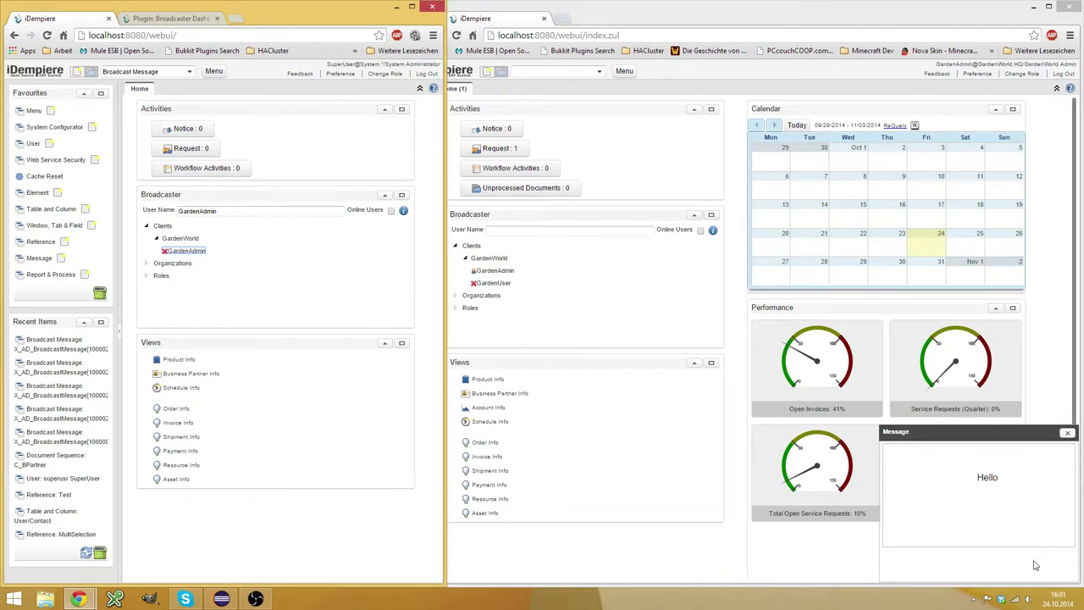
pyautogui.click(1068, 433)
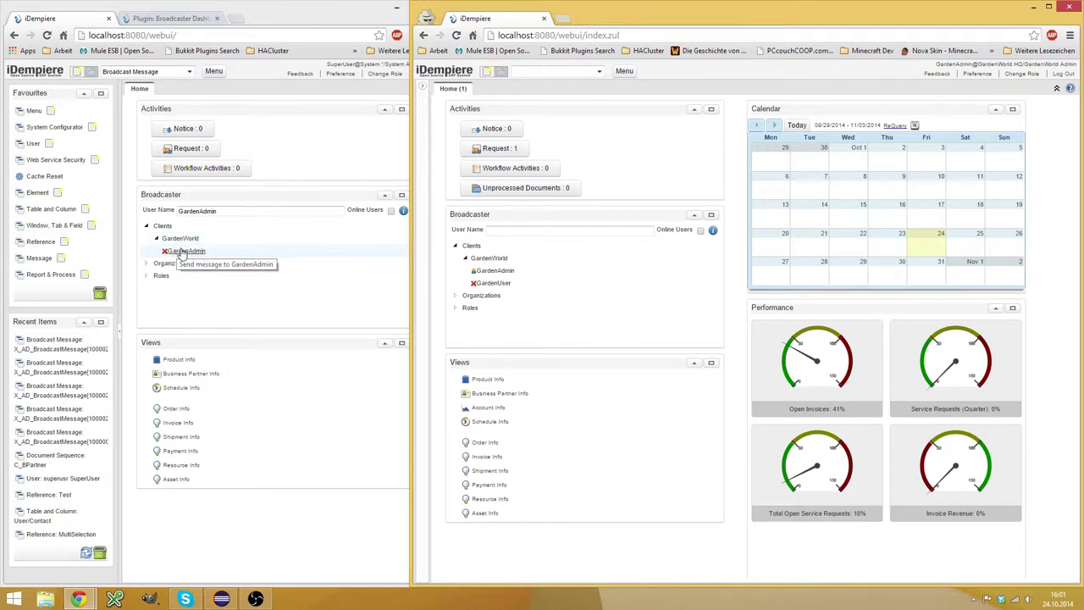
# Expand the Organizations branch, then open and close the Store Central message dialog.
pyautogui.click(146, 264)
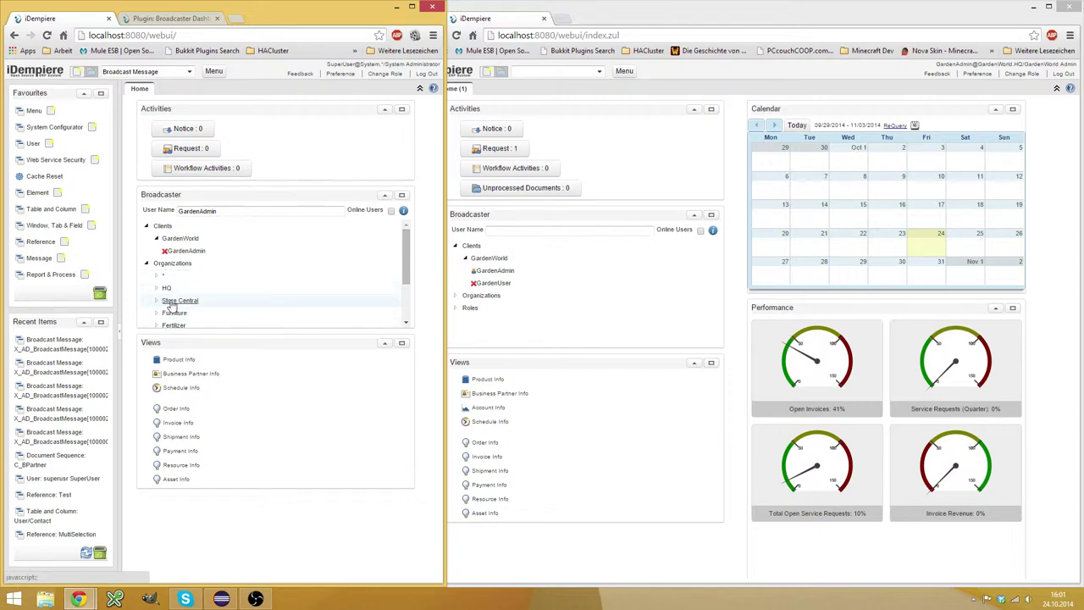
pyautogui.click(170, 302)
pyautogui.click(362, 432)
# Expand Roles and GardenWorld Admin in the Broadcaster tree to list its member.
pyautogui.scroll(-2, 253, 292)
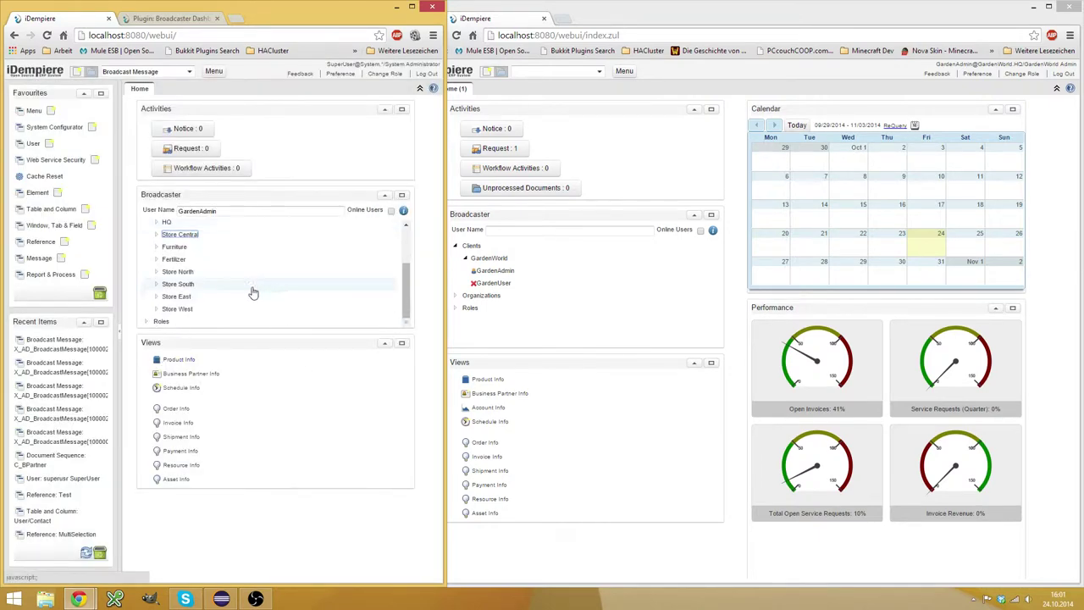
pyautogui.click(146, 321)
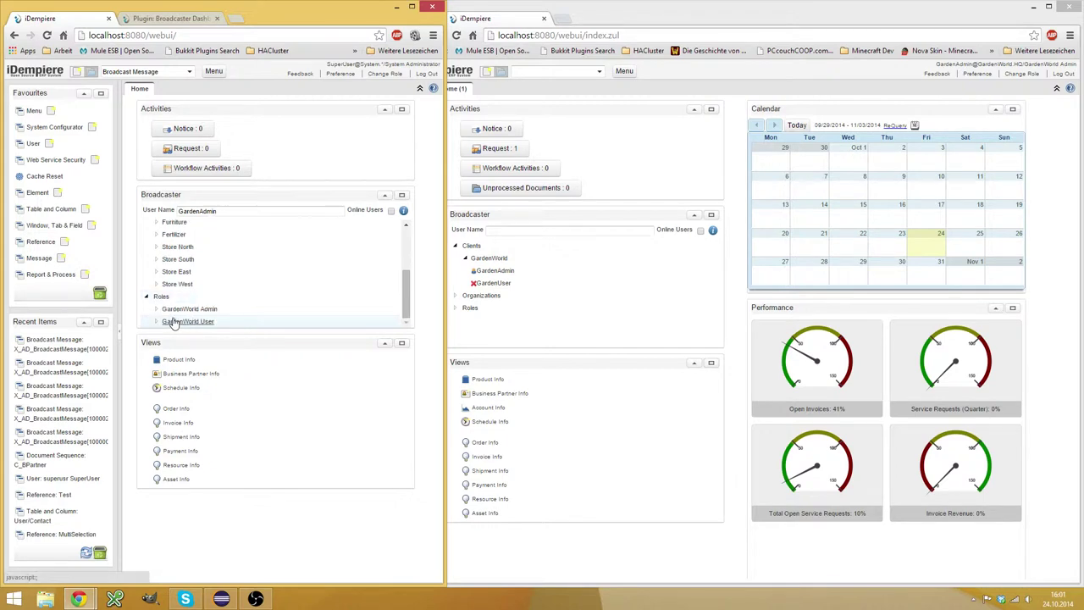
pyautogui.click(191, 310)
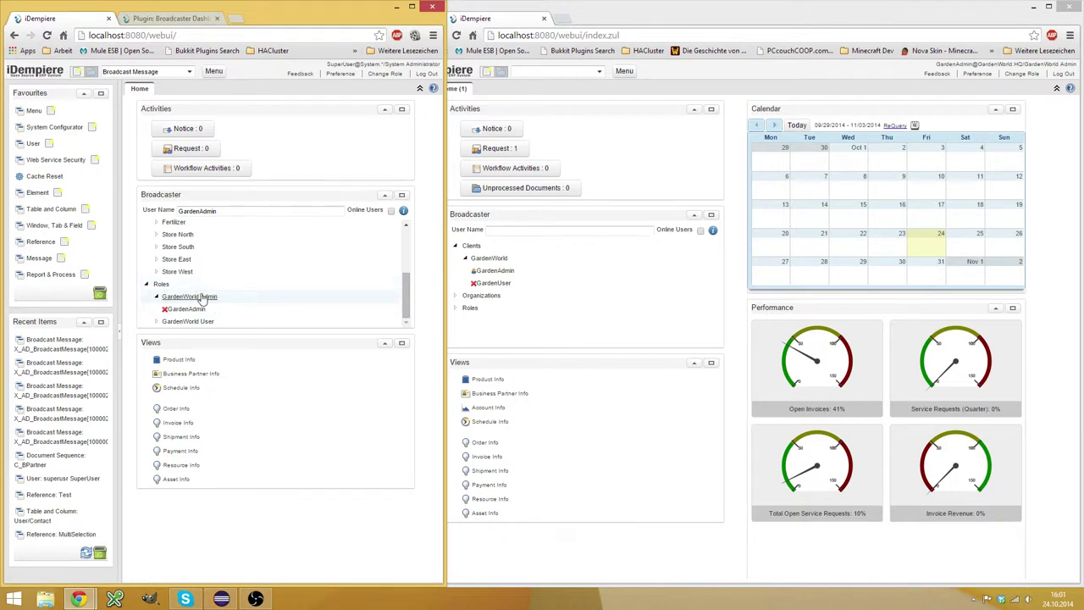
pyautogui.scroll(5, 218, 285)
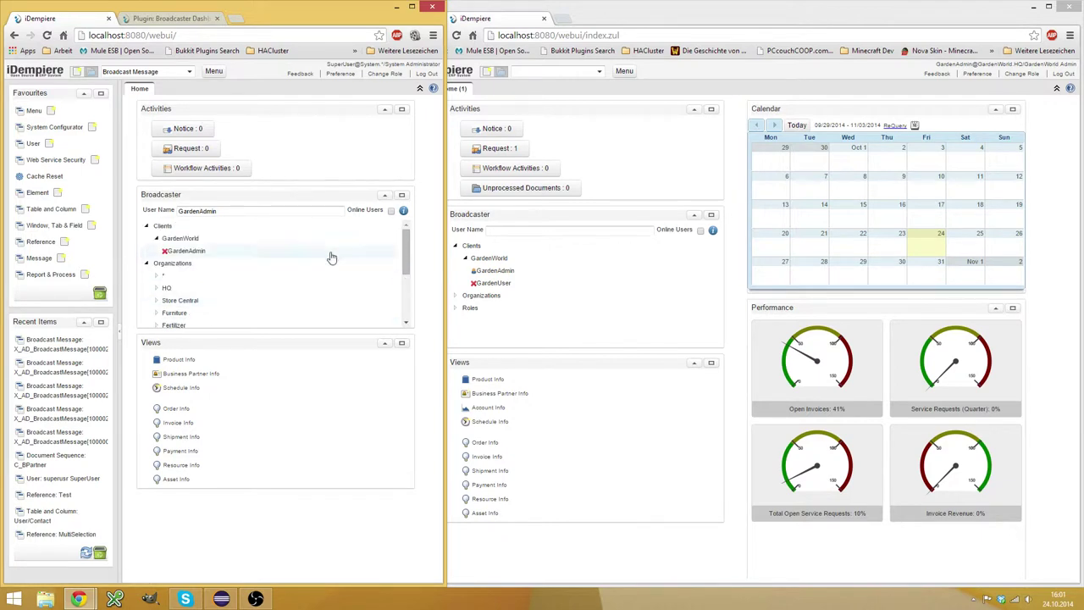
# Log the System Administrator session out and back in with the saved credentials.
pyautogui.click(428, 74)
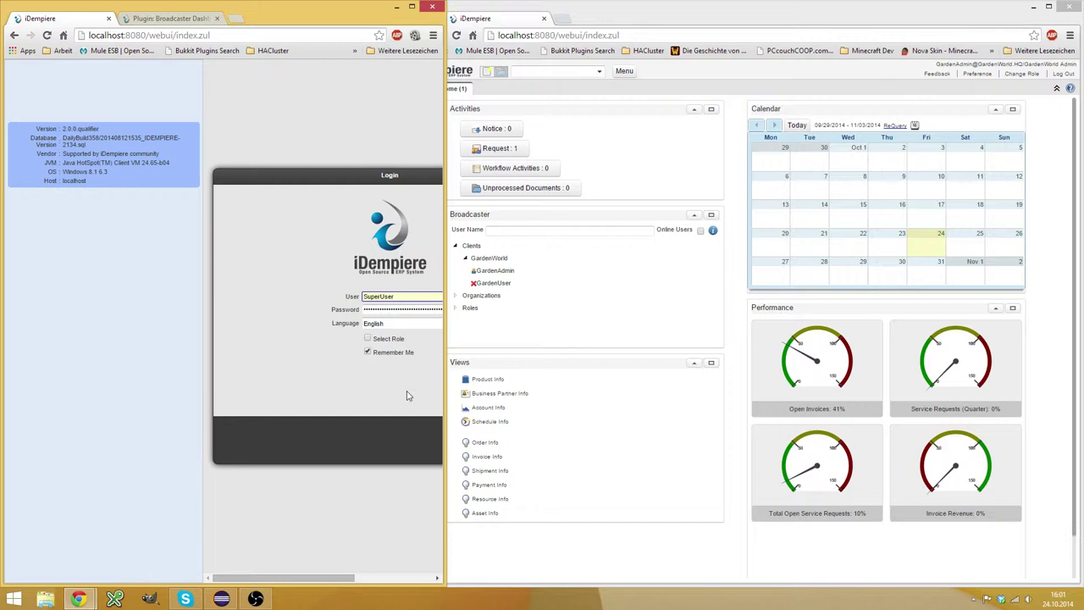
pyautogui.moveTo(444, 410); pyautogui.dragTo(572, 421)
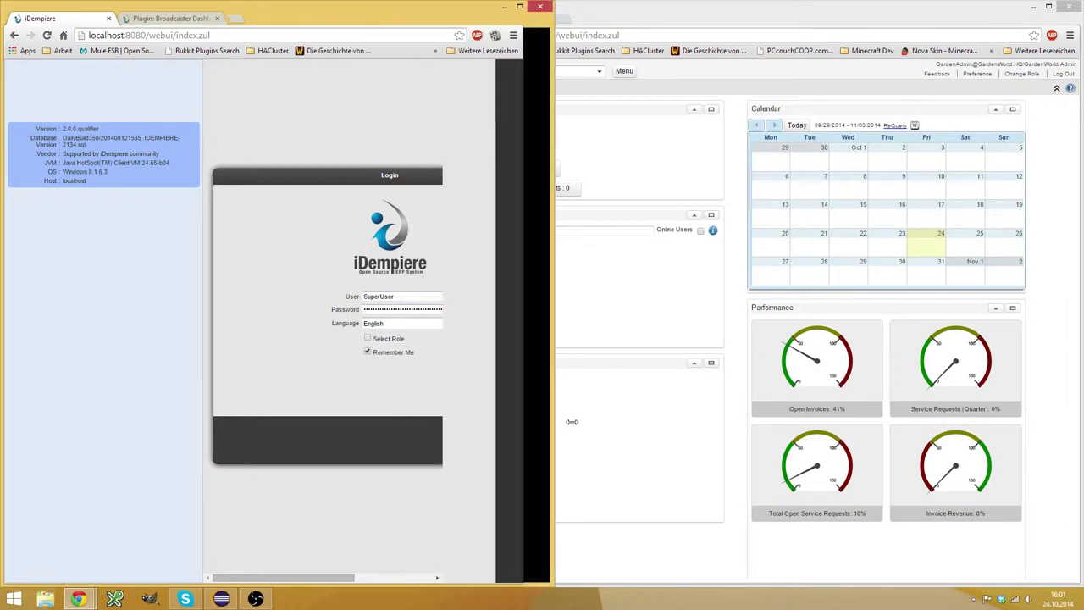
pyautogui.click(484, 380)
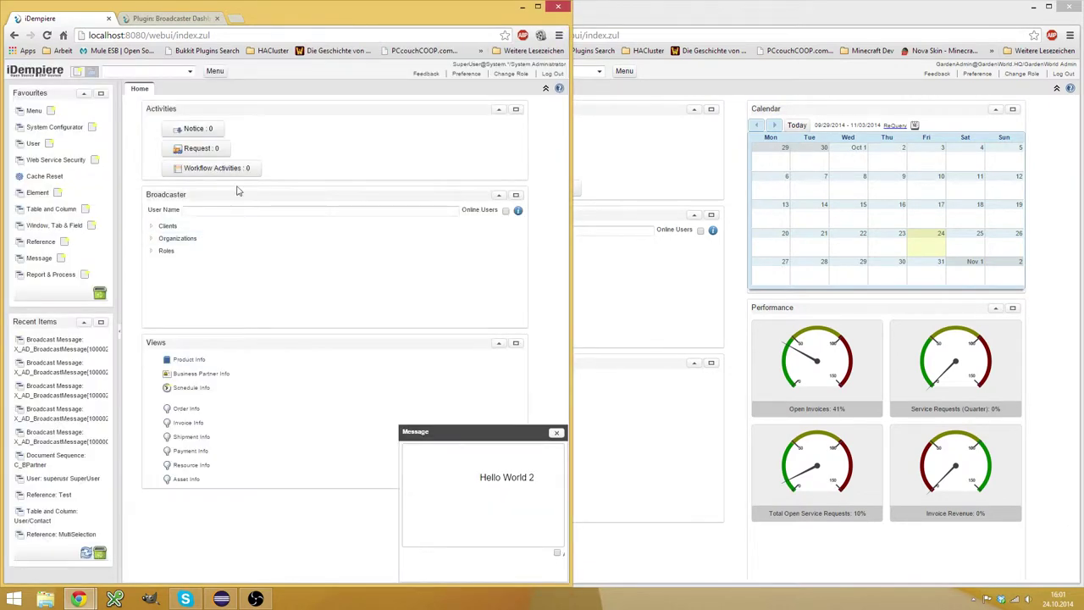
# Expand Organizations, Clients and GardenWorld, then acknowledge and close the Hello World 2 message.
pyautogui.click(152, 238)
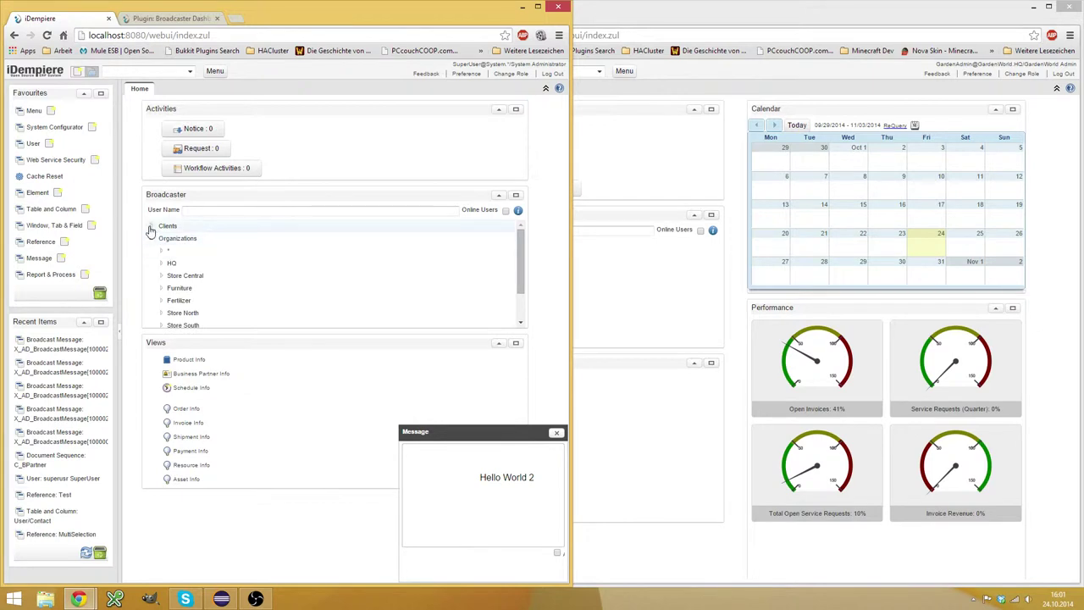
pyautogui.click(151, 226)
pyautogui.click(161, 251)
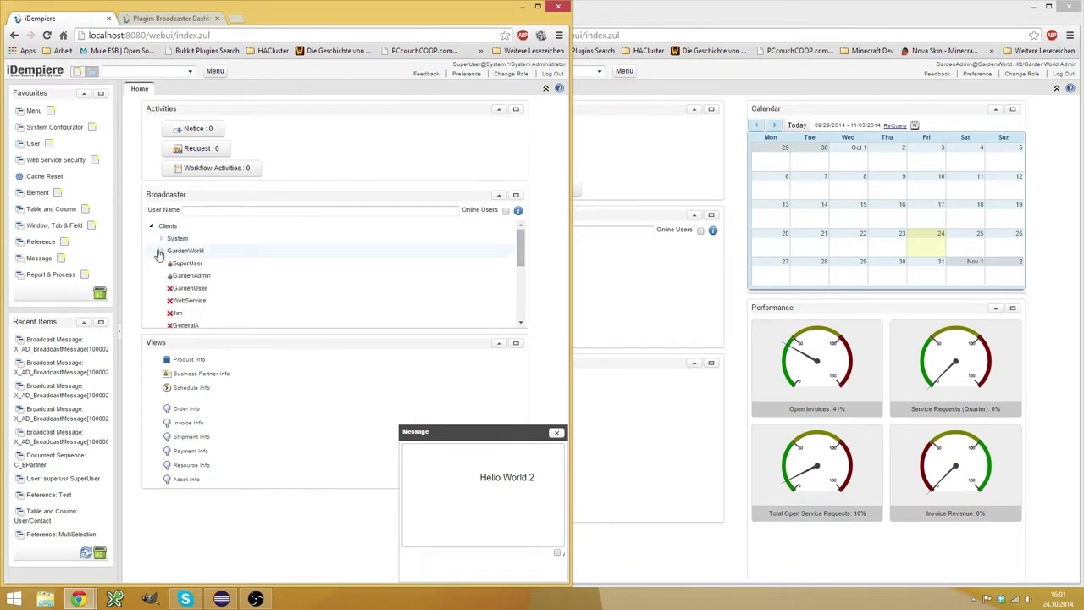
pyautogui.click(186, 279)
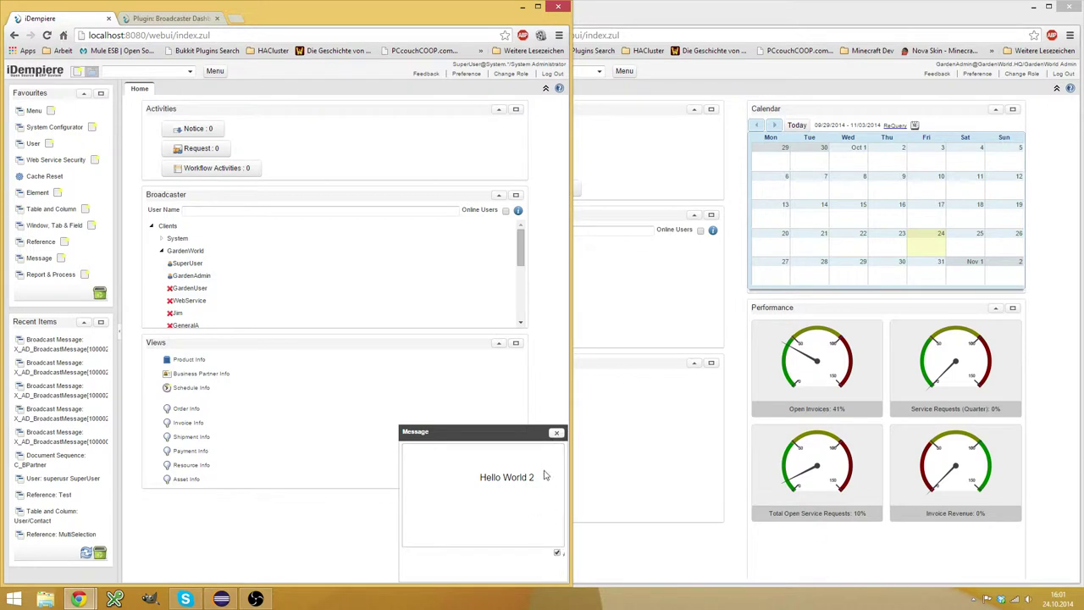
pyautogui.click(555, 434)
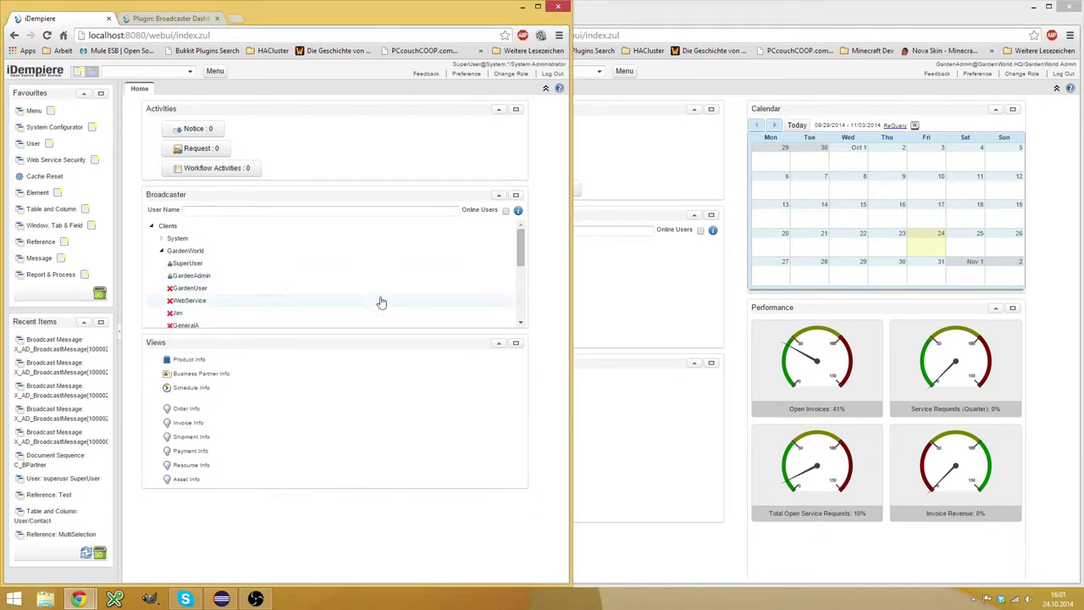
# Log out the GardenWorld Admin session, close the stray Shipment Info tab, and switch to Eclipse.
pyautogui.click(877, 222)
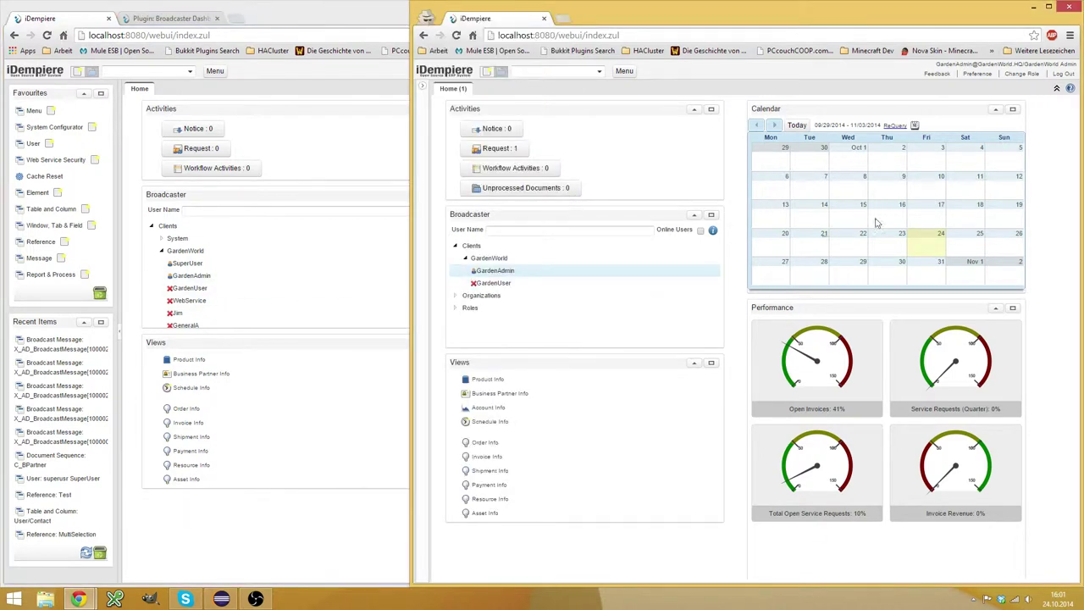
pyautogui.click(1064, 74)
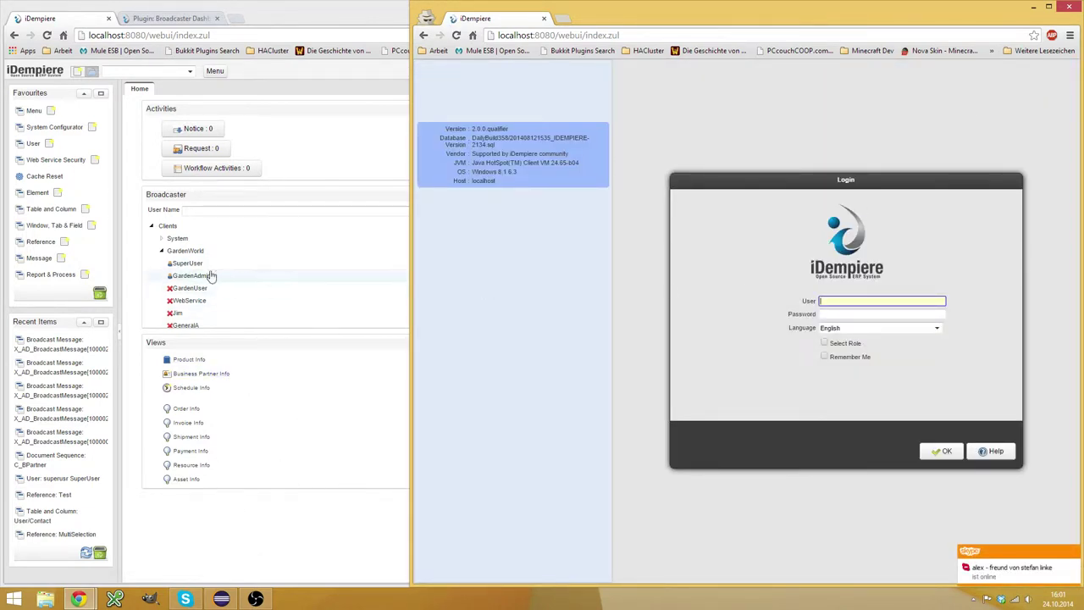
pyautogui.click(191, 437)
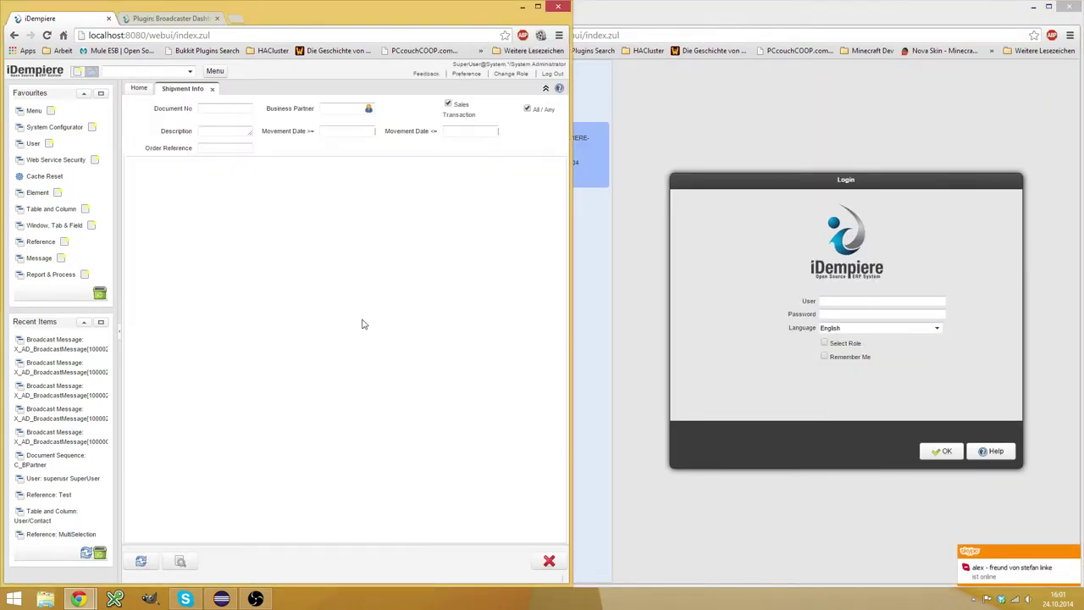
pyautogui.click(214, 90)
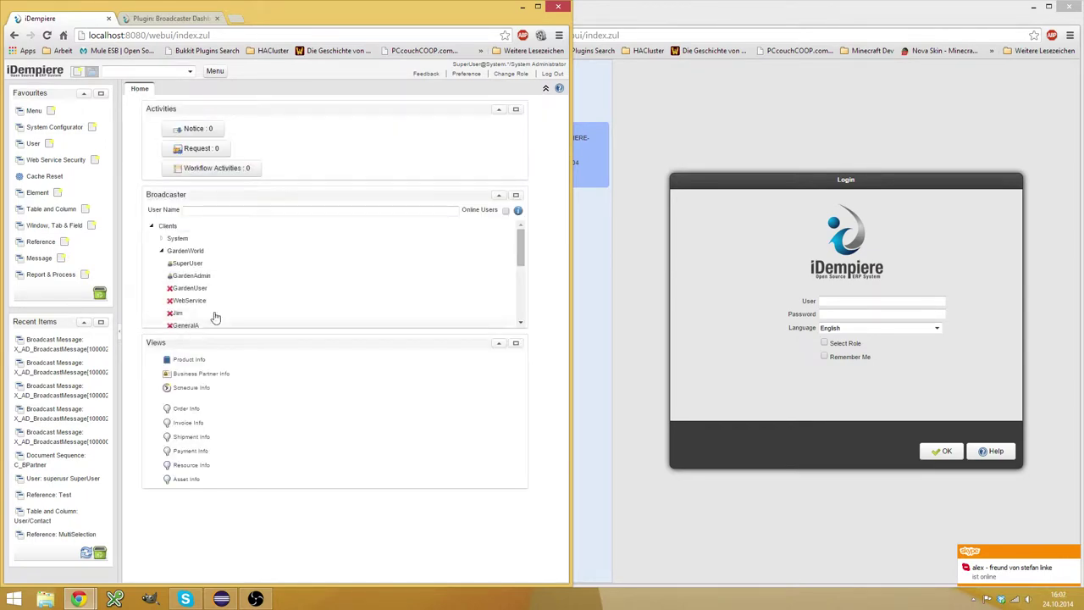
pyautogui.click(223, 599)
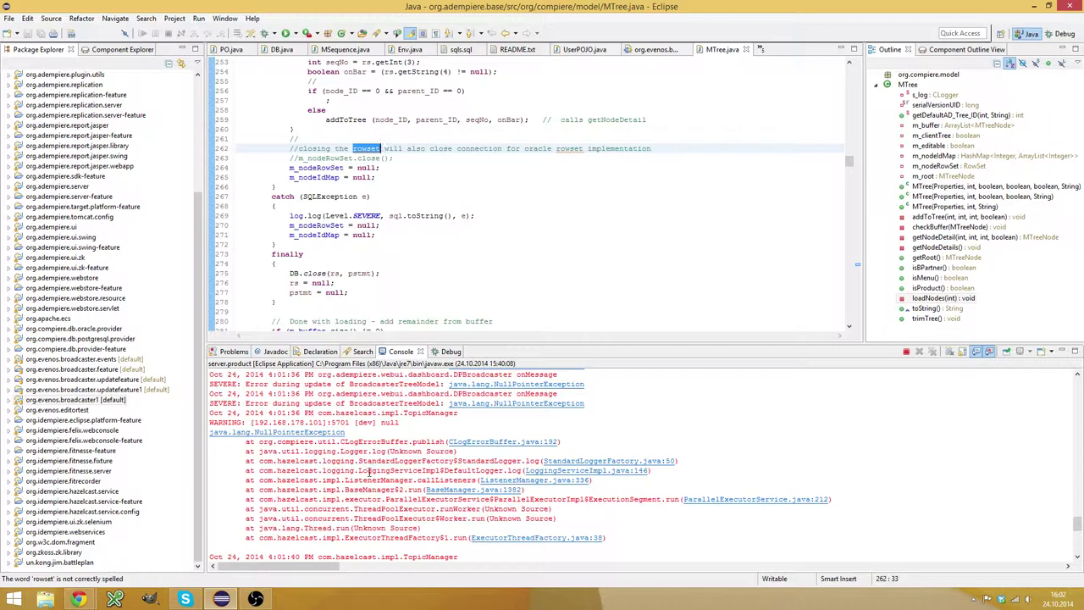
# Inspect the console's NullPointerException, cancel the breakpoint dialog, and return to the iDempiere login window.
pyautogui.moveTo(319, 412); pyautogui.dragTo(461, 413)
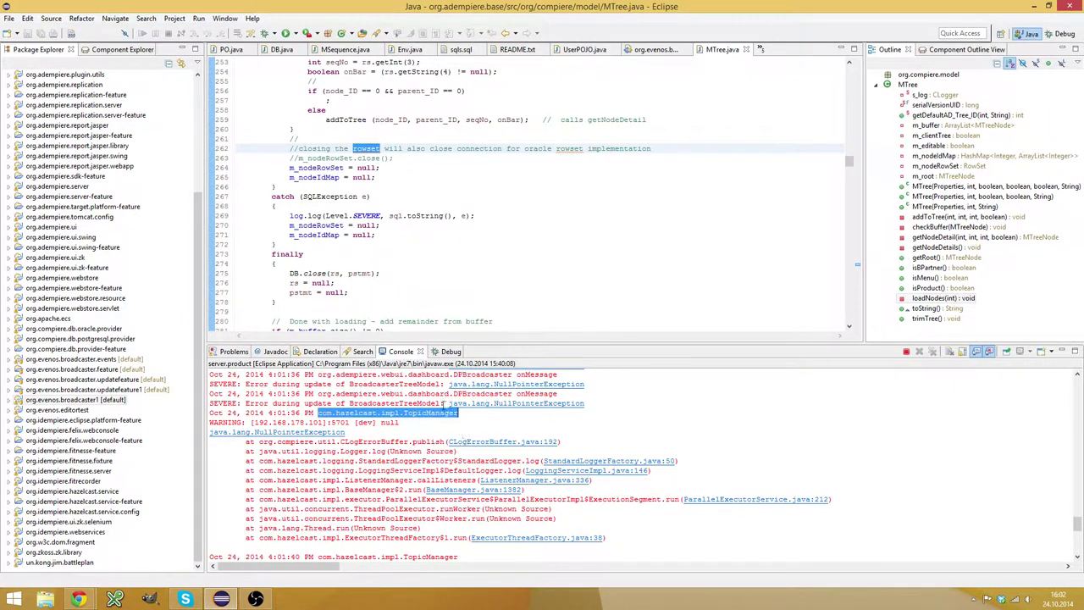
pyautogui.scroll(4, 398, 486)
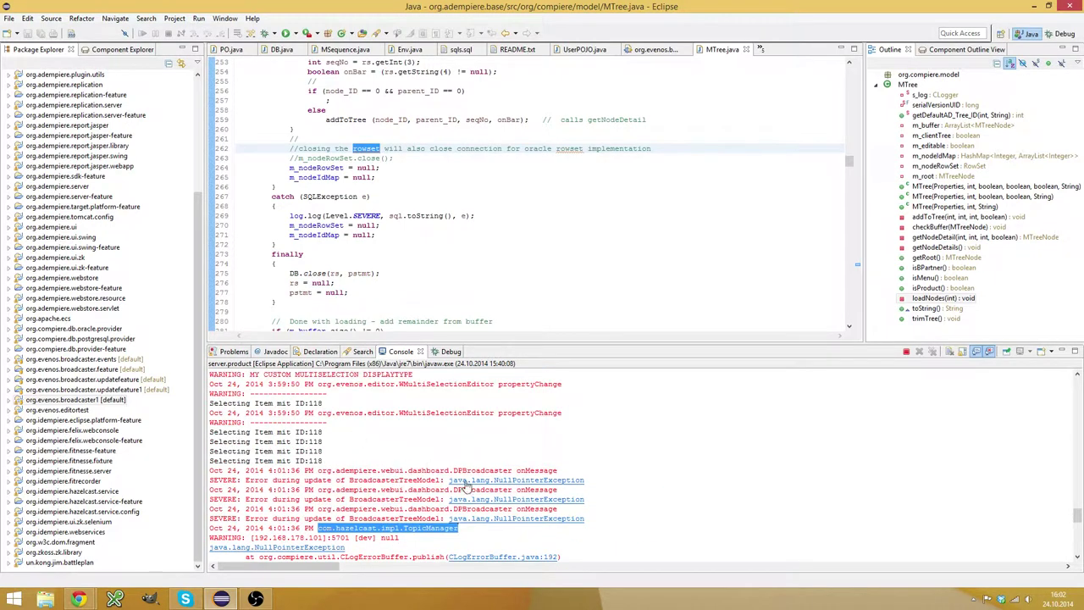
pyautogui.click(465, 482)
pyautogui.click(702, 380)
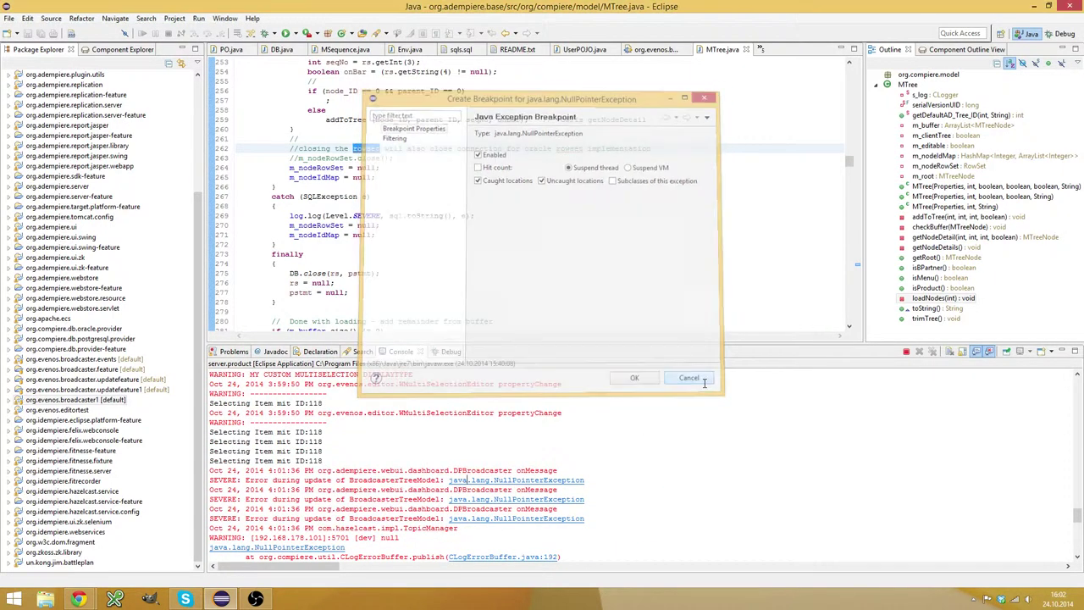
pyautogui.click(78, 598)
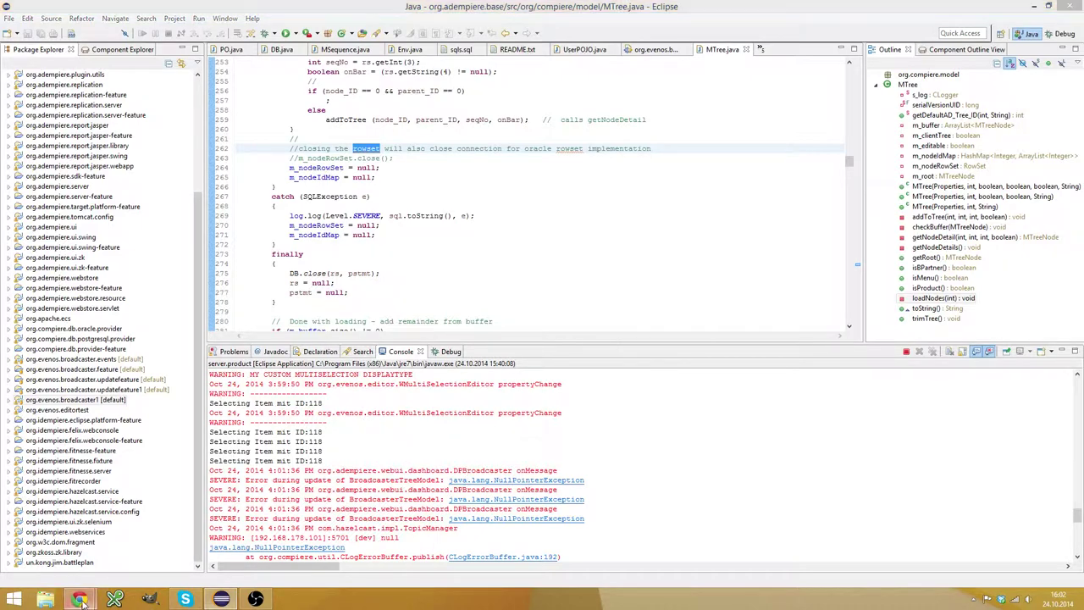
pyautogui.click(194, 525)
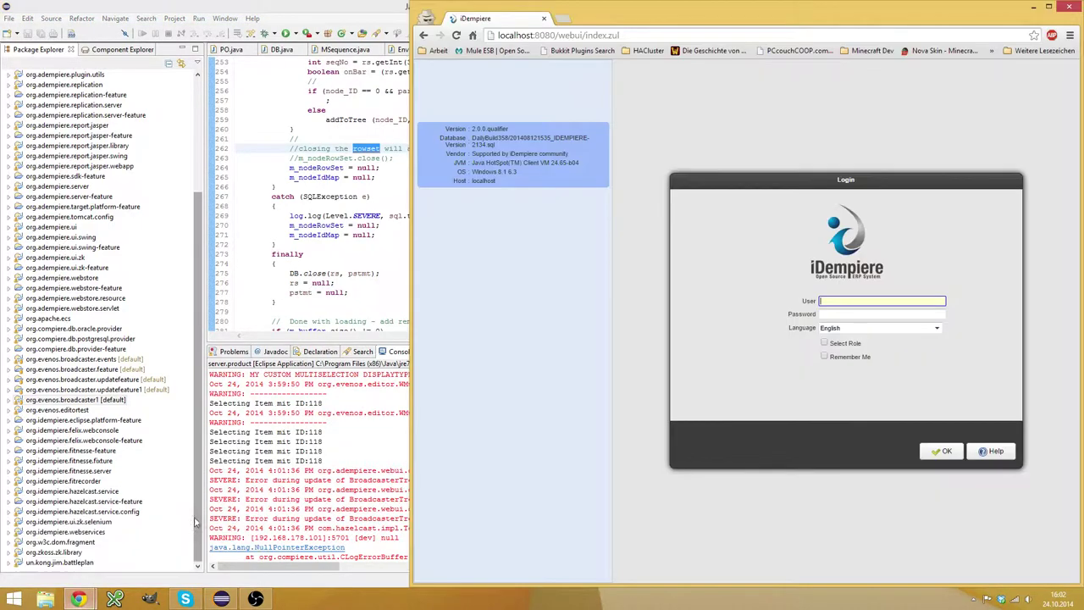
# Bring the administrator's dashboard forward and click into the Broadcaster User Name filter.
pyautogui.click(78, 599)
pyautogui.click(234, 500)
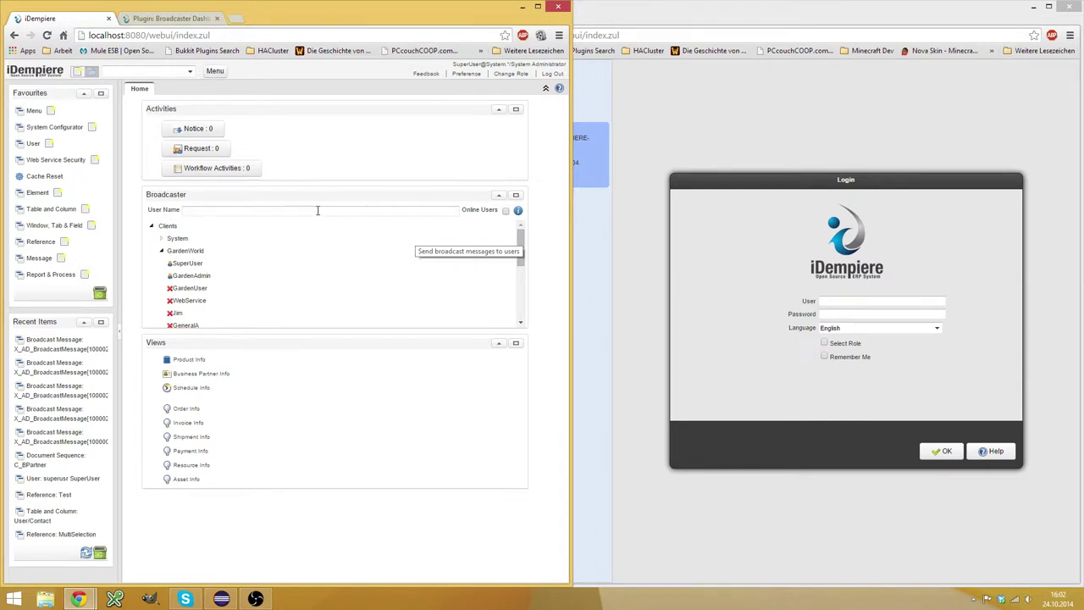
pyautogui.click(317, 210)
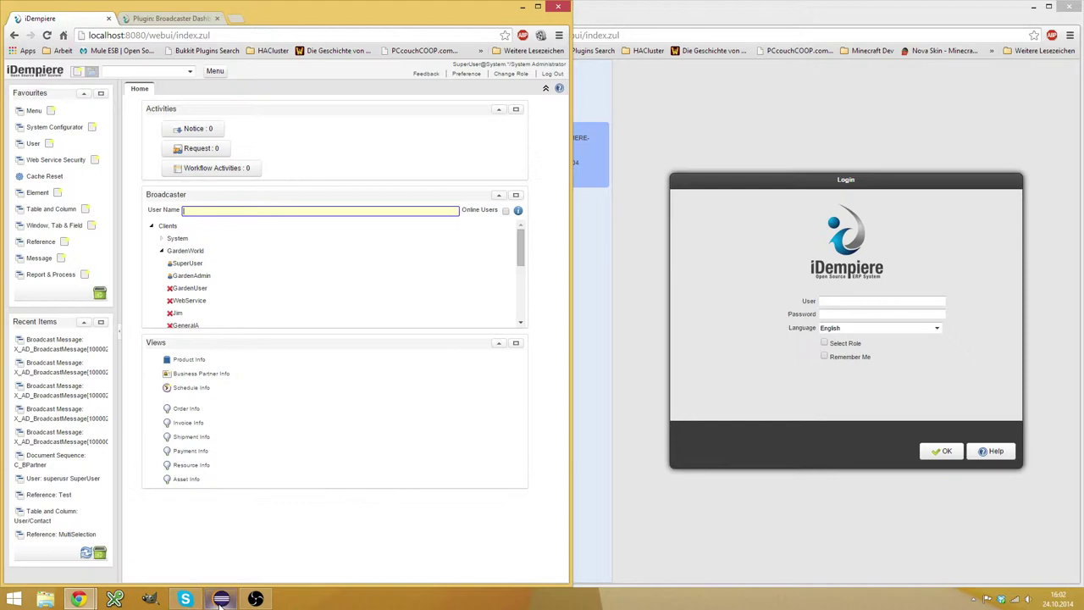
# Switch to Eclipse and minimise it, leaving the browser windows in front.
pyautogui.moveTo(220, 602)
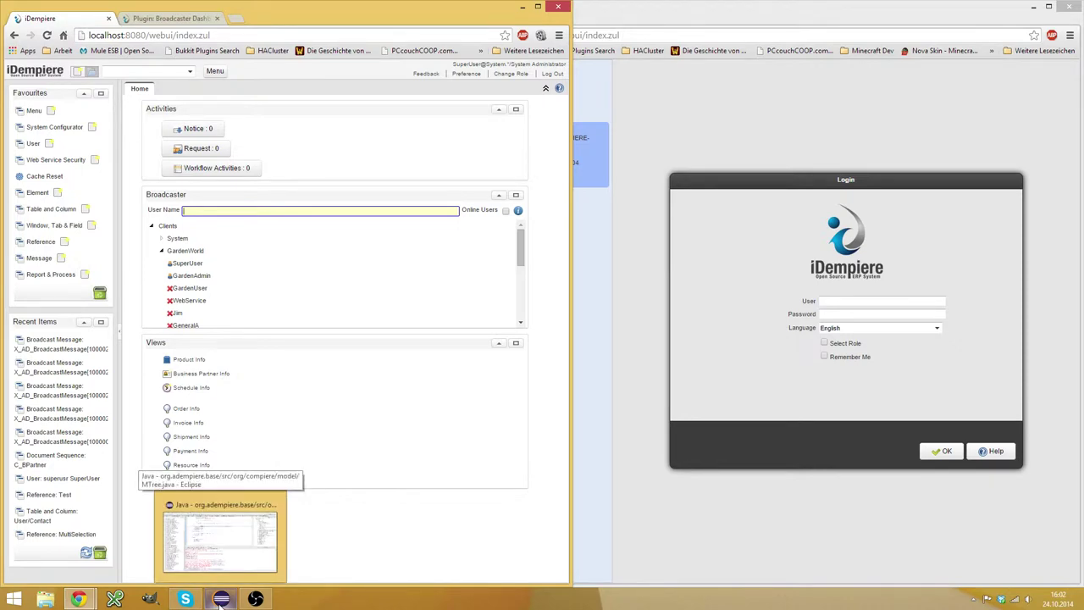
pyautogui.click(220, 600)
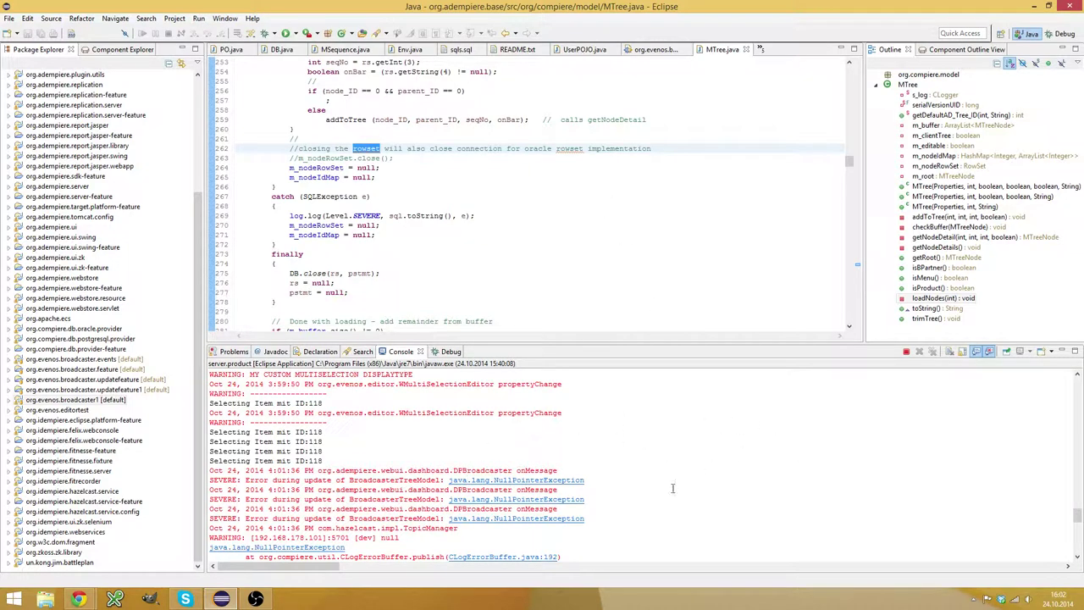
pyautogui.click(208, 599)
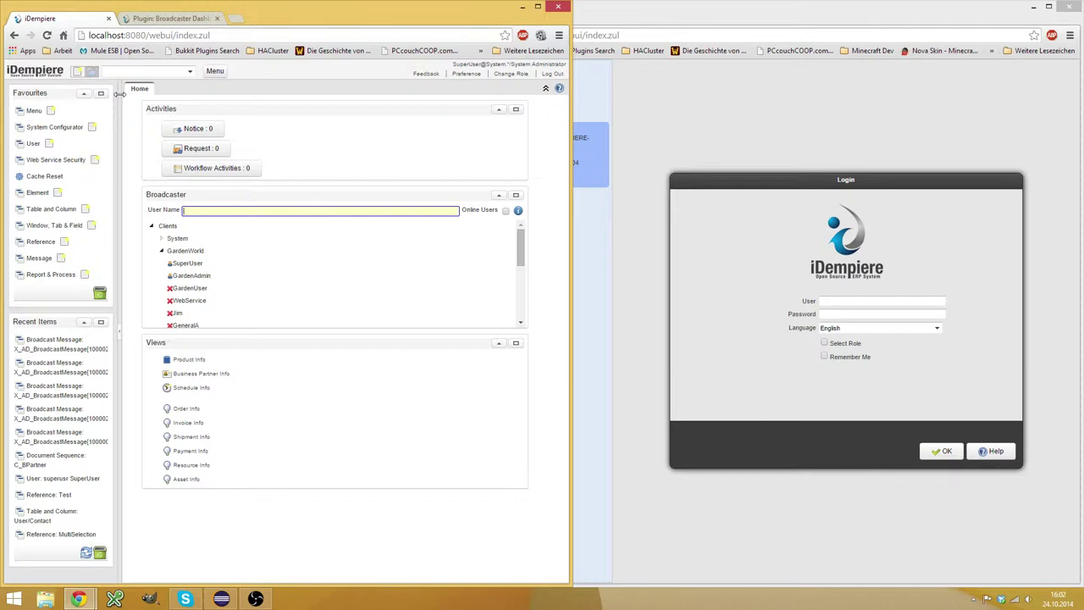
pyautogui.click(518, 211)
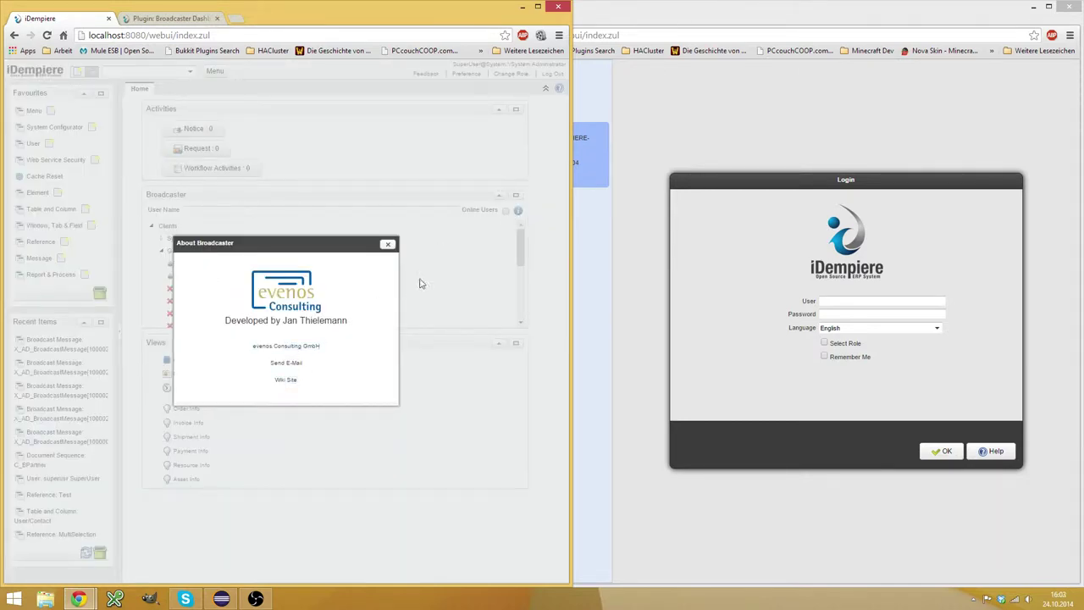
pyautogui.click(286, 380)
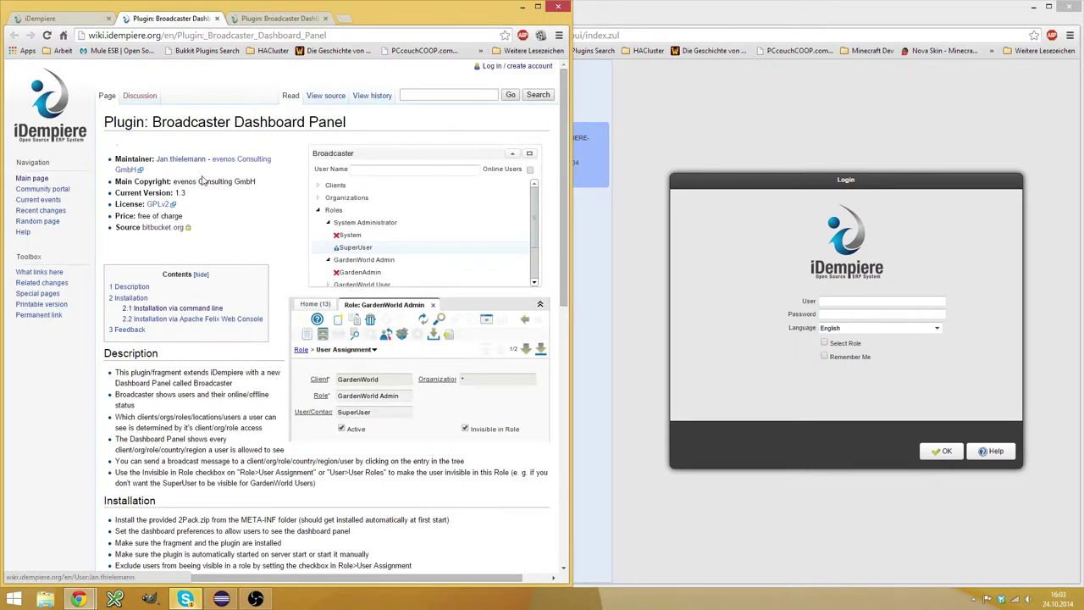
pyautogui.click(216, 19)
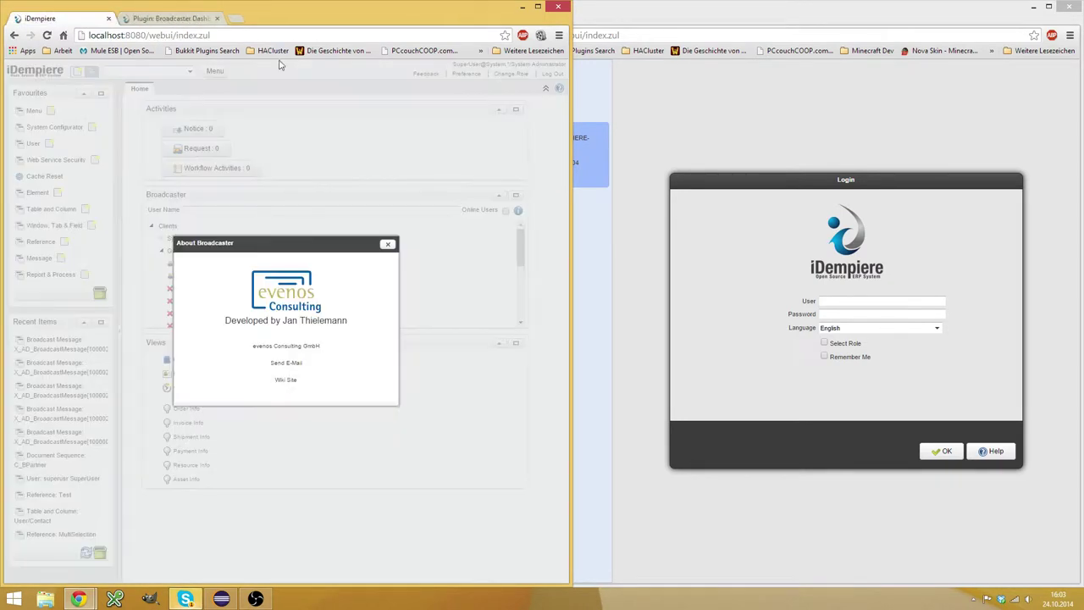
pyautogui.click(388, 246)
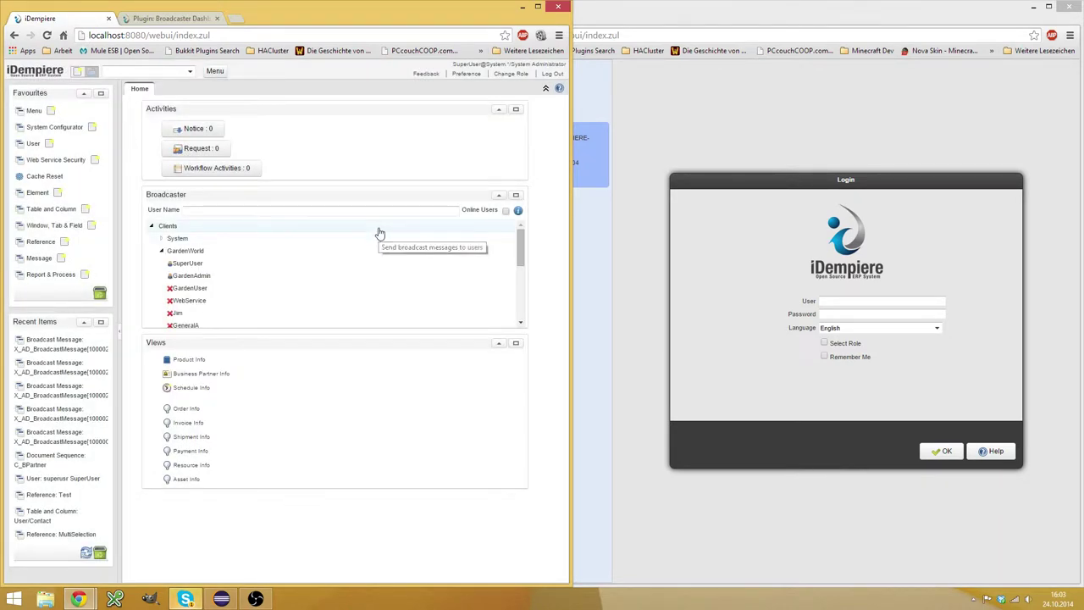